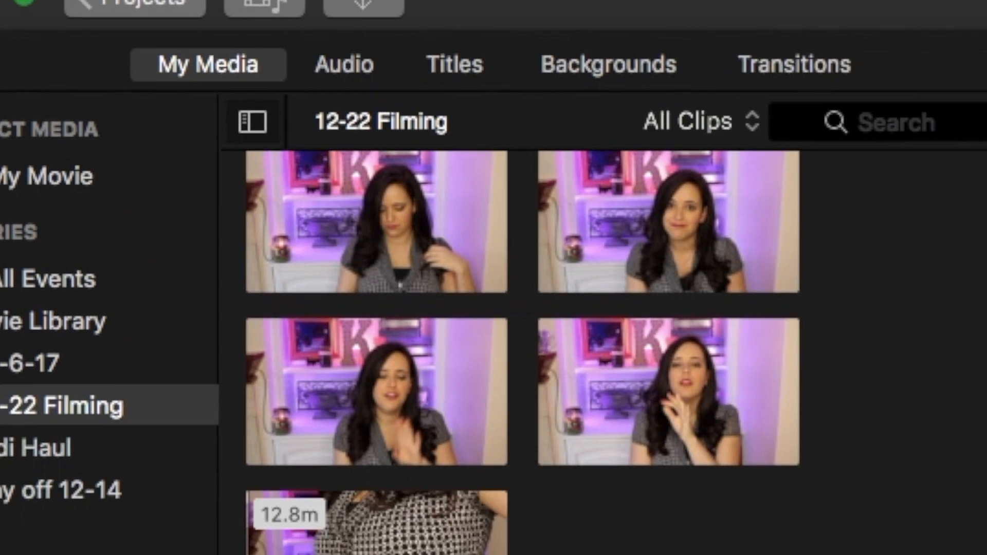
Leave the current project and create a new movie project with an empty timeline
click(159, 21)
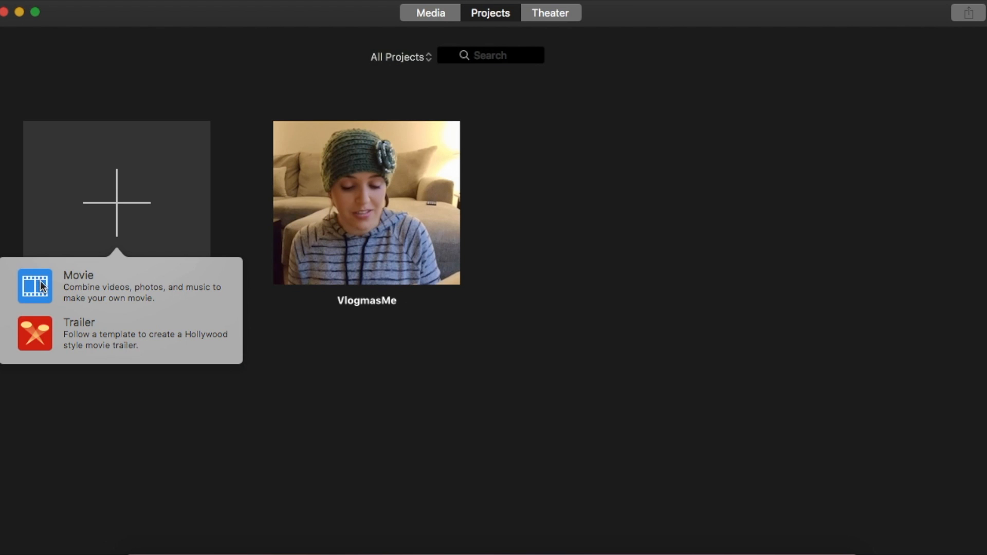
click(40, 281)
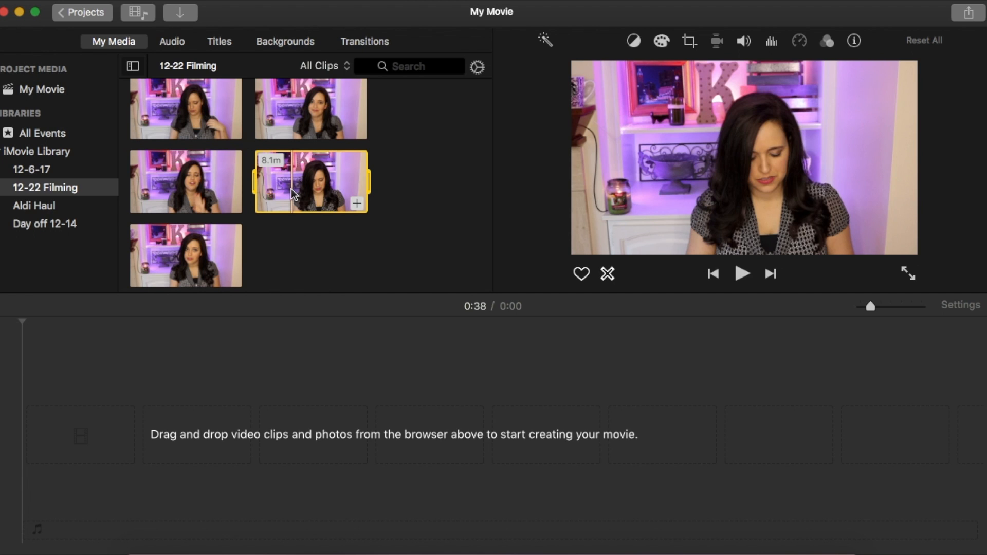
click(491, 398)
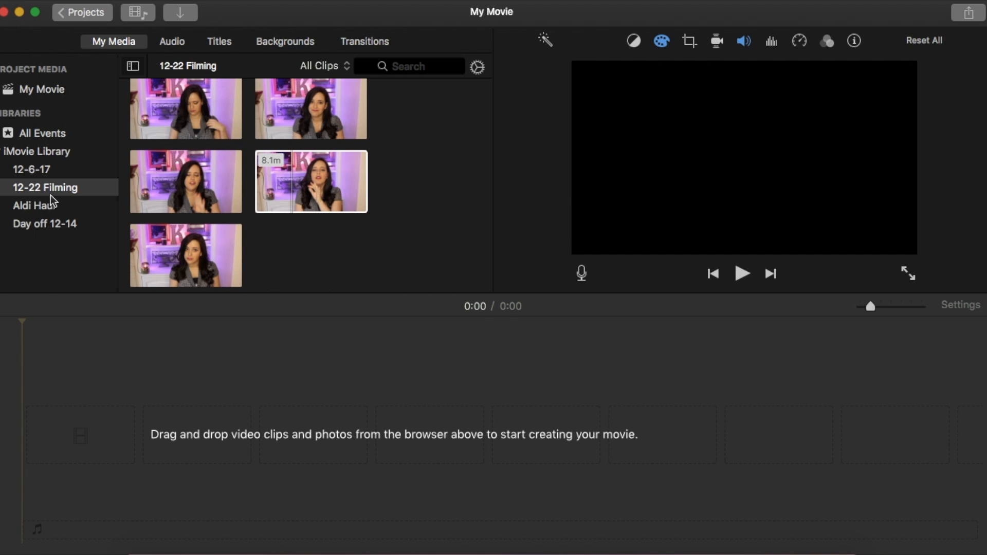
Browse the library events to Aldi Haul and add its whole grocery clip to the timeline
click(37, 172)
click(34, 206)
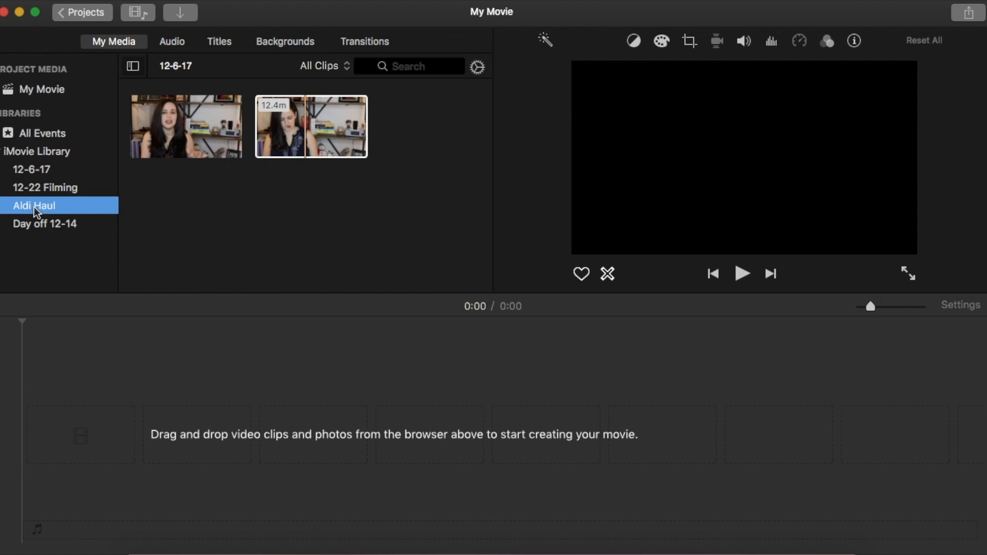
click(173, 138)
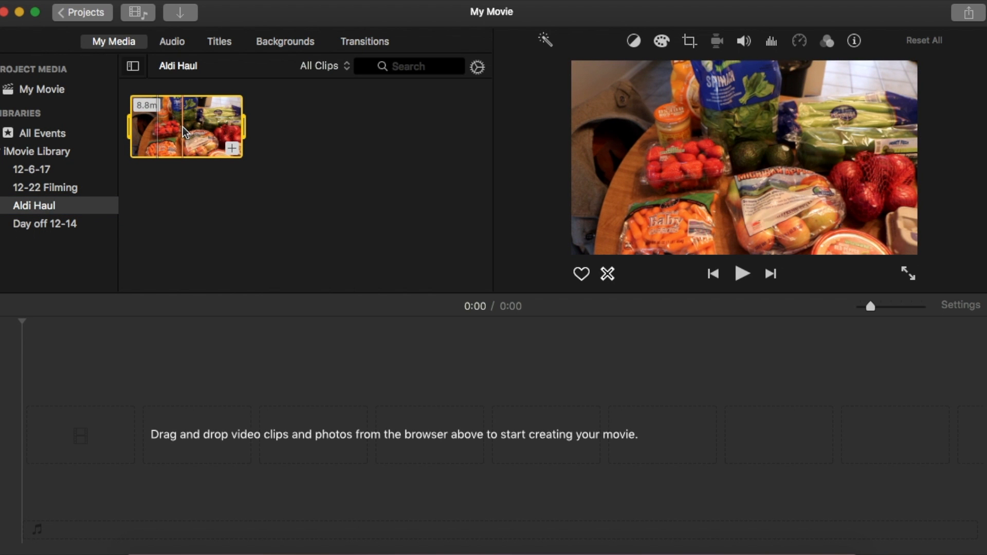
mouse_move(185, 133)
mouse_down()
mouse_move(142, 319)
mouse_move(132, 452)
mouse_move(185, 118)
mouse_up()
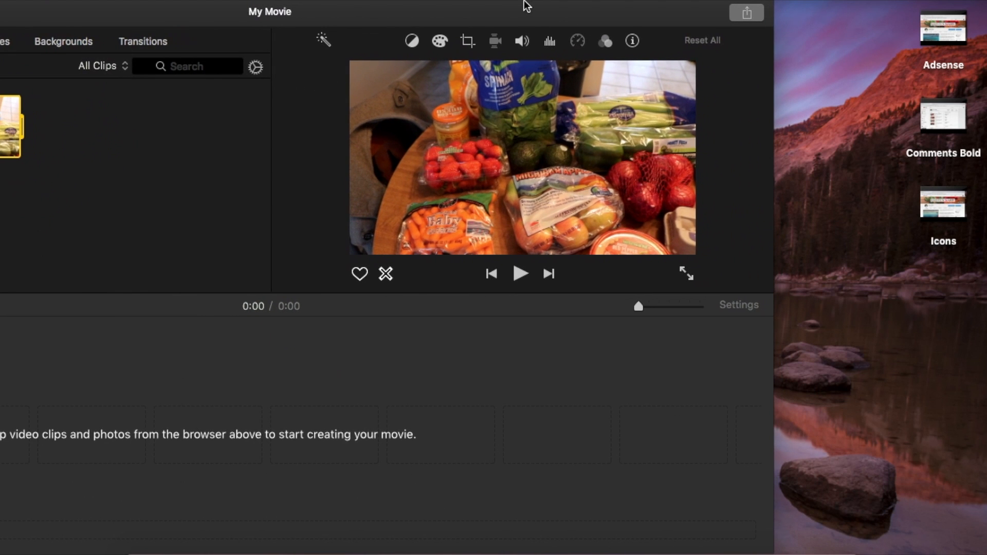
mouse_move(953, 214)
drag(934, 41, 912, 13)
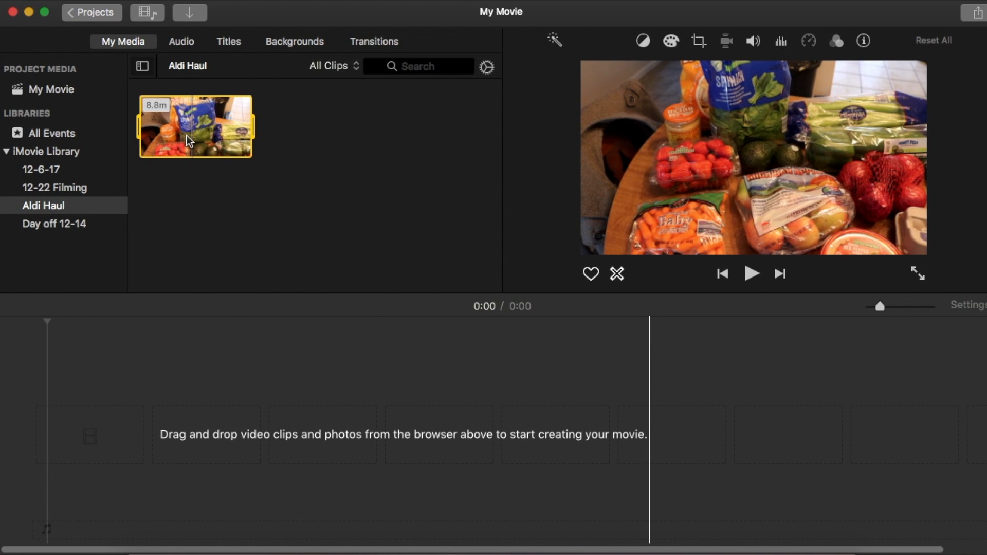
drag(190, 140, 149, 439)
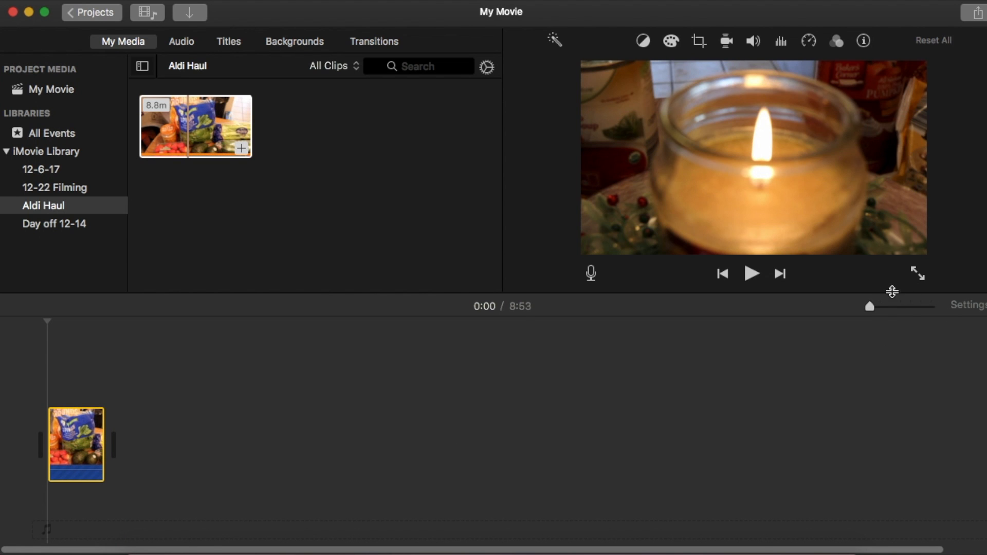
Split the timeline clip at about 13 seconds, at the pumpkin can shot, and delete the section before the cut
drag(872, 307, 828, 309)
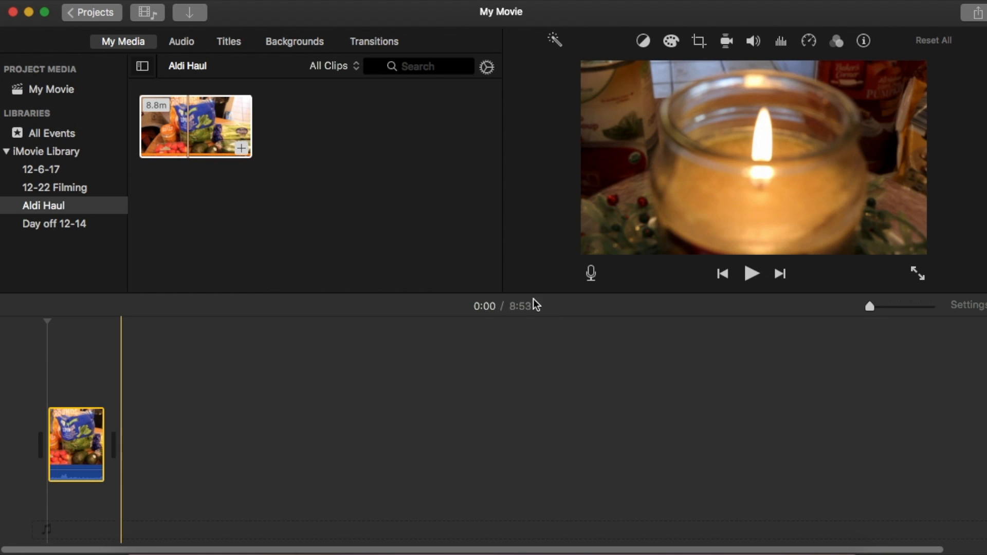
click(903, 309)
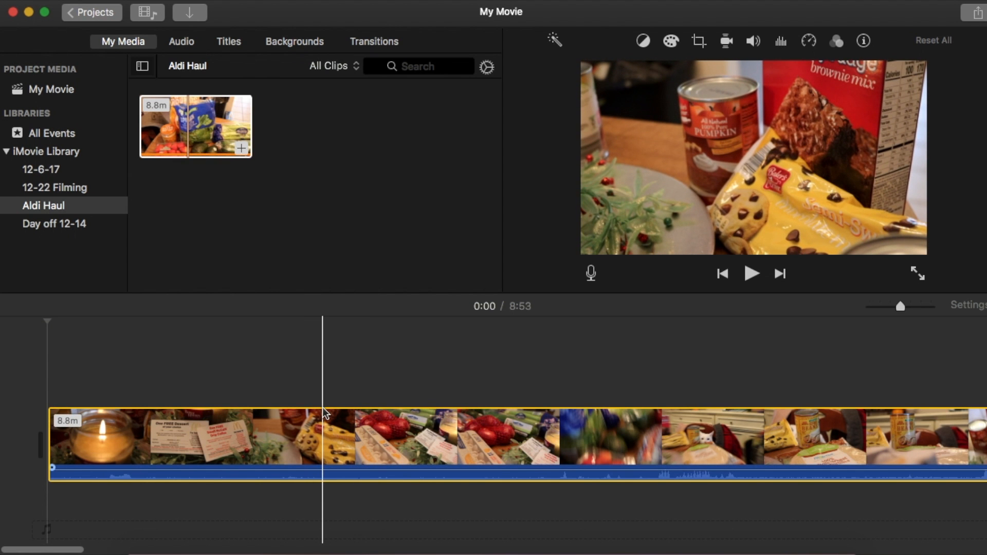
click(322, 408)
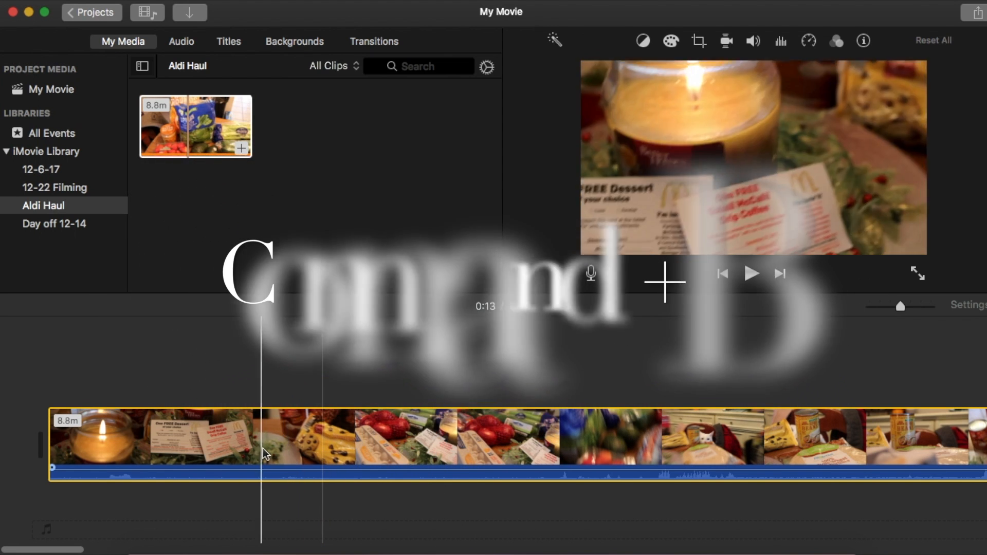
click(322, 455)
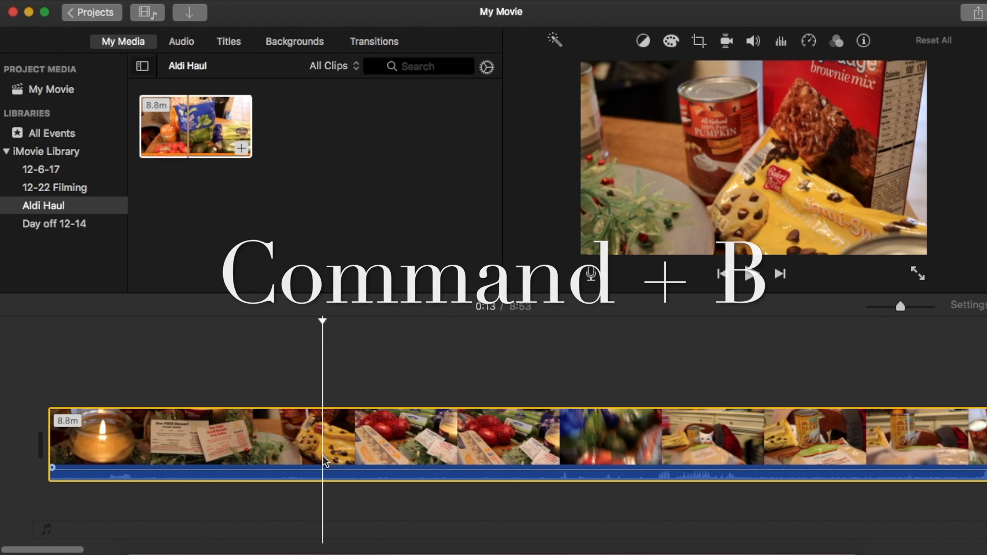
key(super+b)
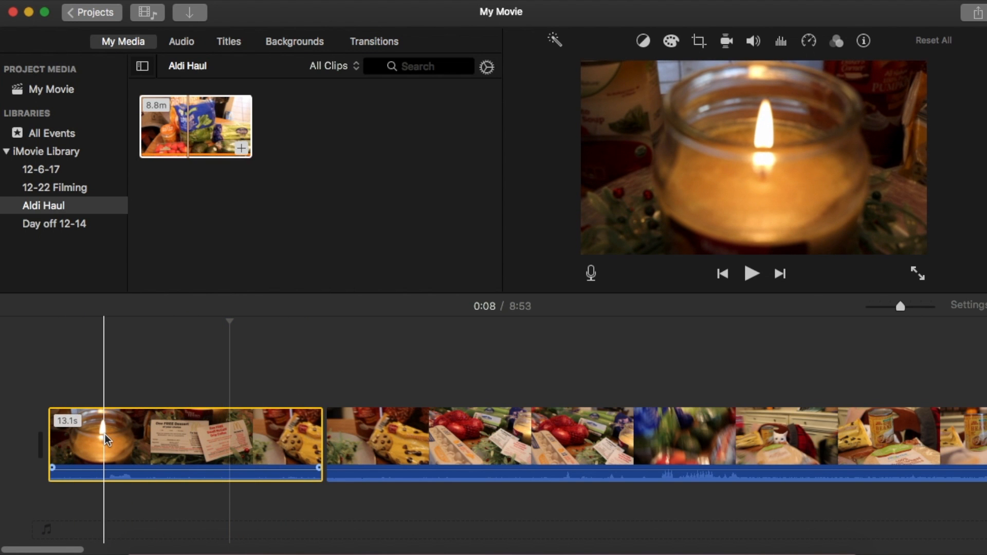
key(Delete)
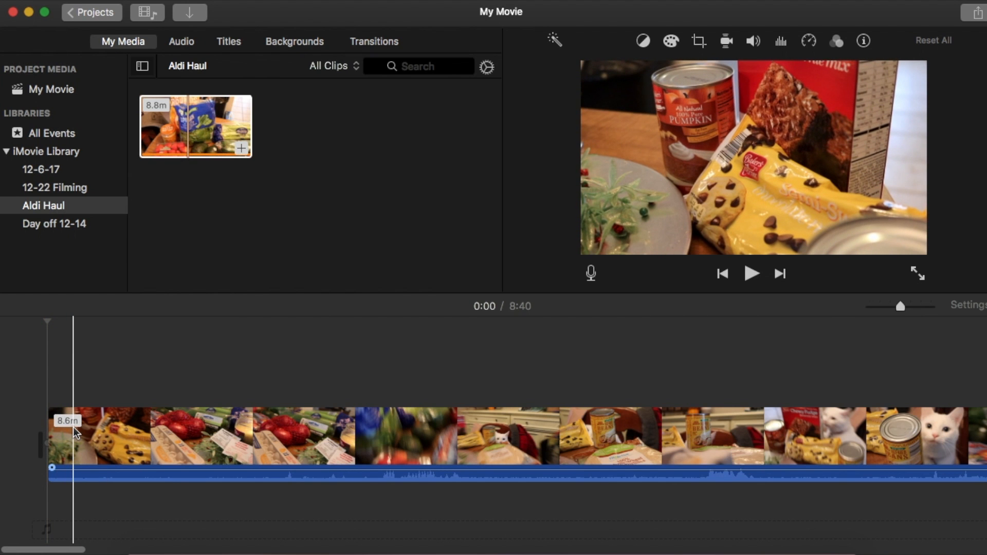
Keep a short opening shot of the pumpkin can and delete the footage between it and the cat behind the table
key(super+b)
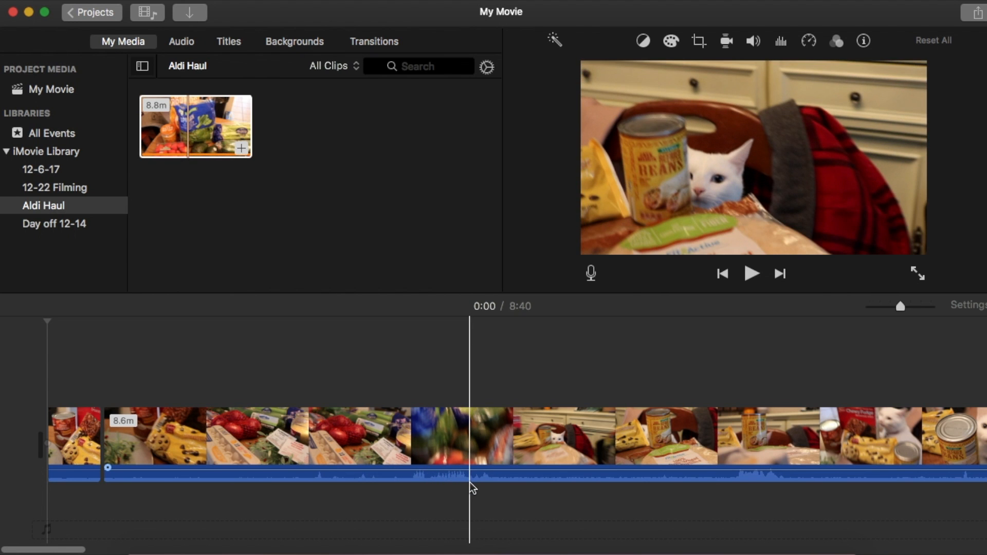
key(super+b)
click(285, 437)
key(Delete)
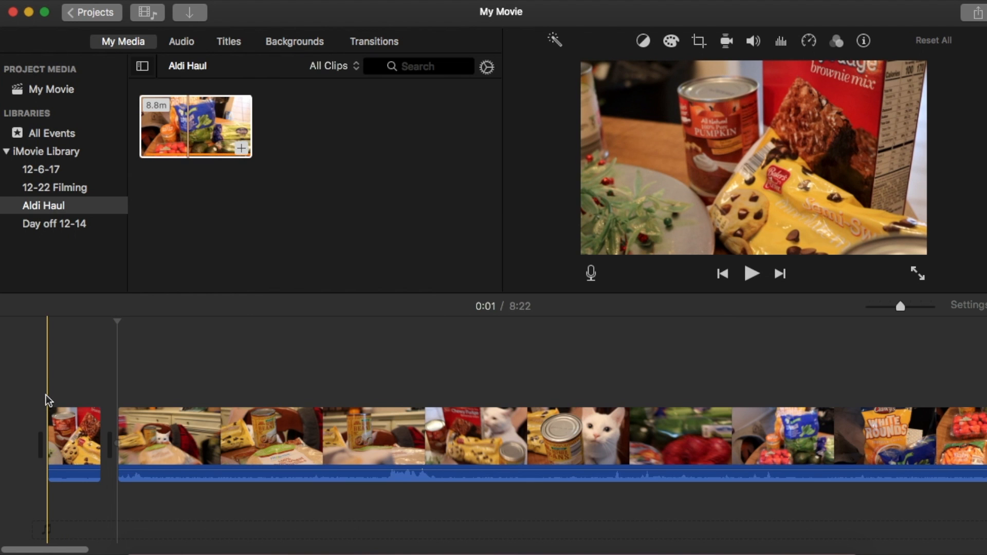
Shorten the peeking cat shot to about two seconds and delete the footage up to the close-up of the refried beans can and cat
key(space)
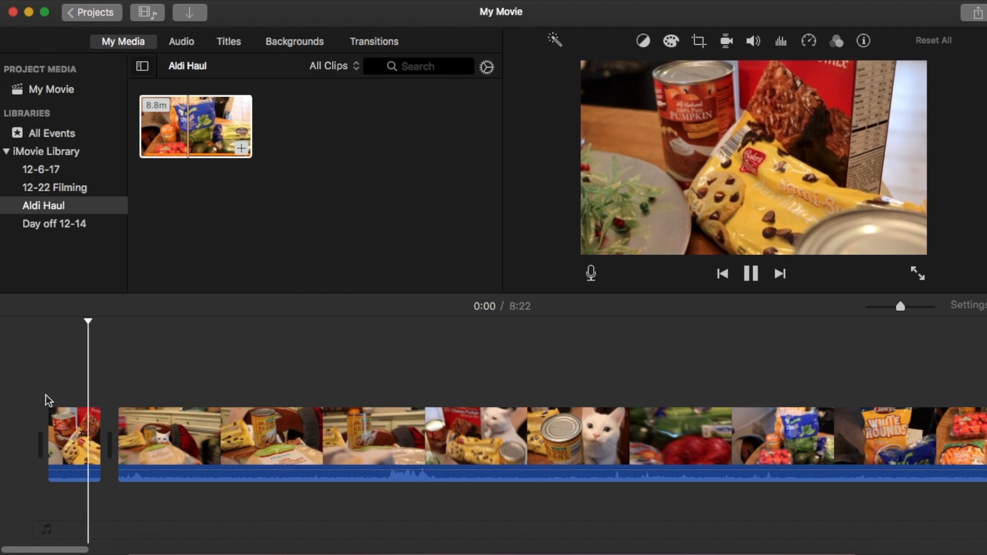
key(space)
key(super+b)
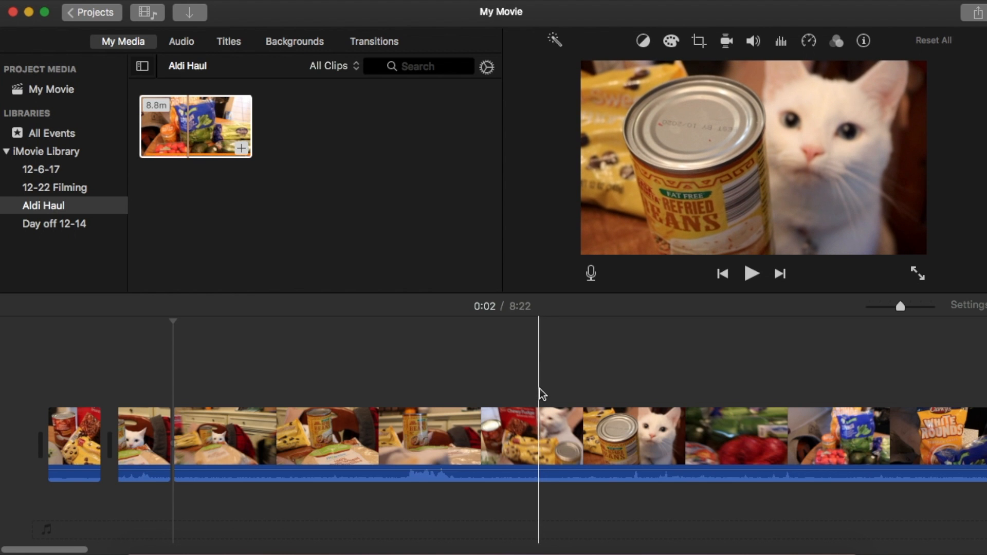
key(super+b)
key(Delete)
key(super+z)
key(Delete)
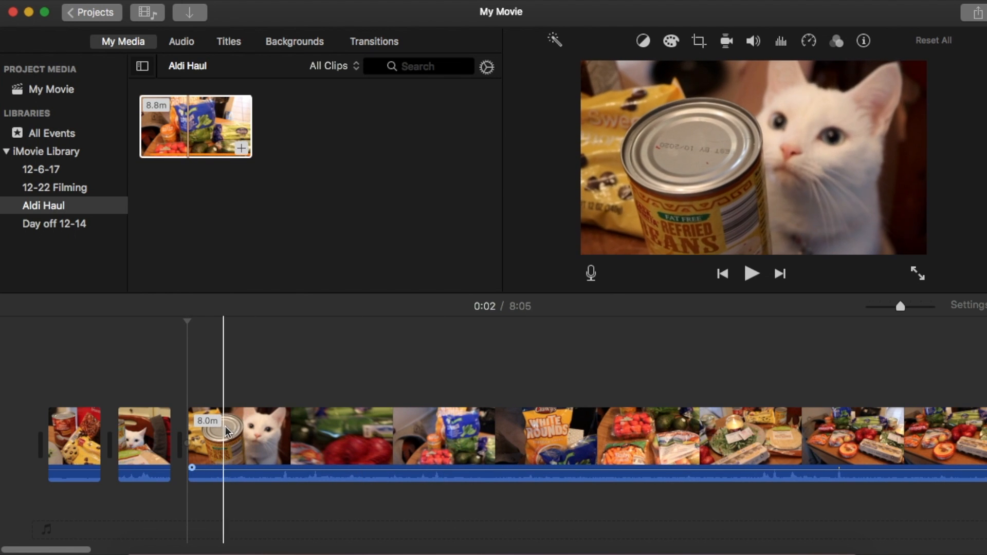
Split the clip at about 0:06, just after the close-up of the refried beans can and white cat
click(287, 398)
click(258, 402)
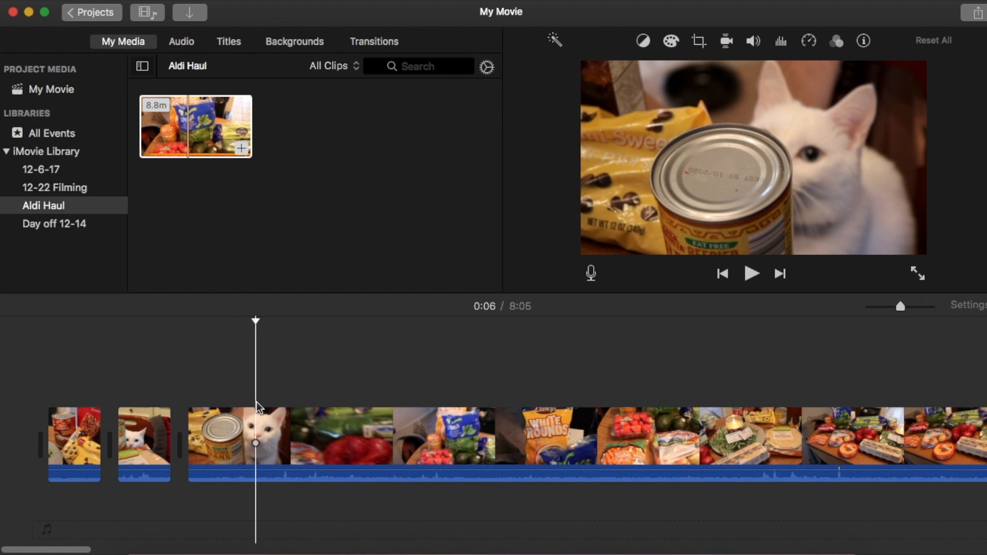
key(super+b)
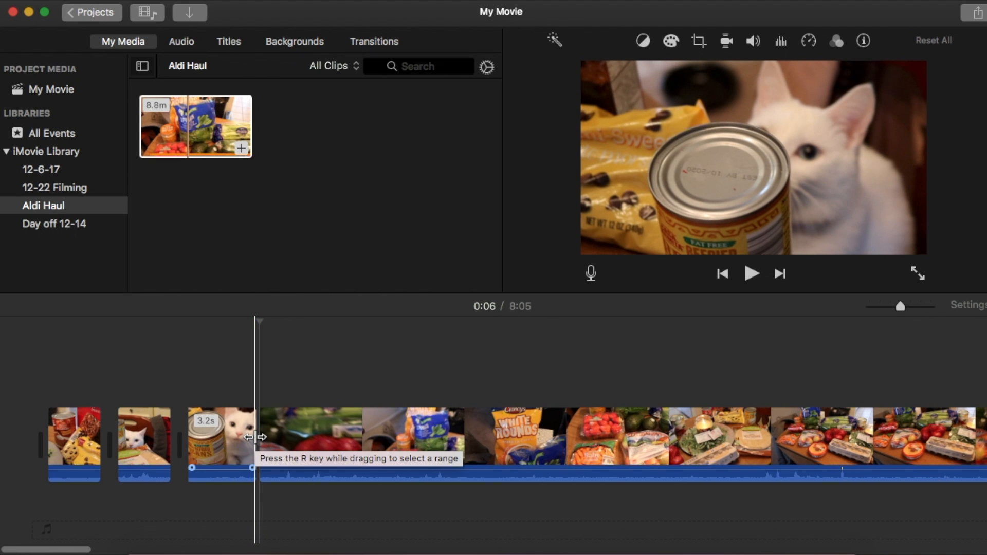
Keep only a short shot of the full grocery table after the cat close-up, delete the remaining footage, and play back the edit
scroll(325, 432, right, 5)
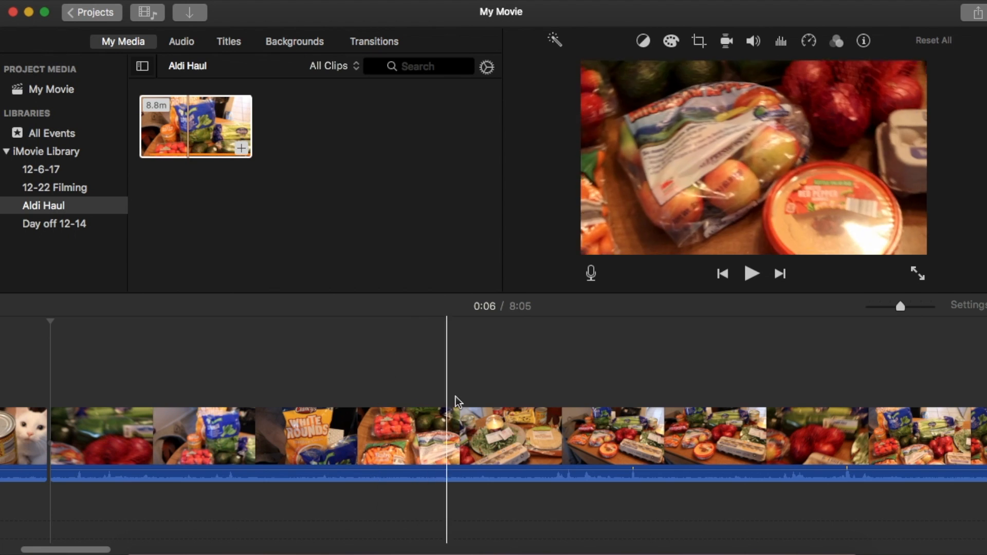
scroll(496, 401, right, 6)
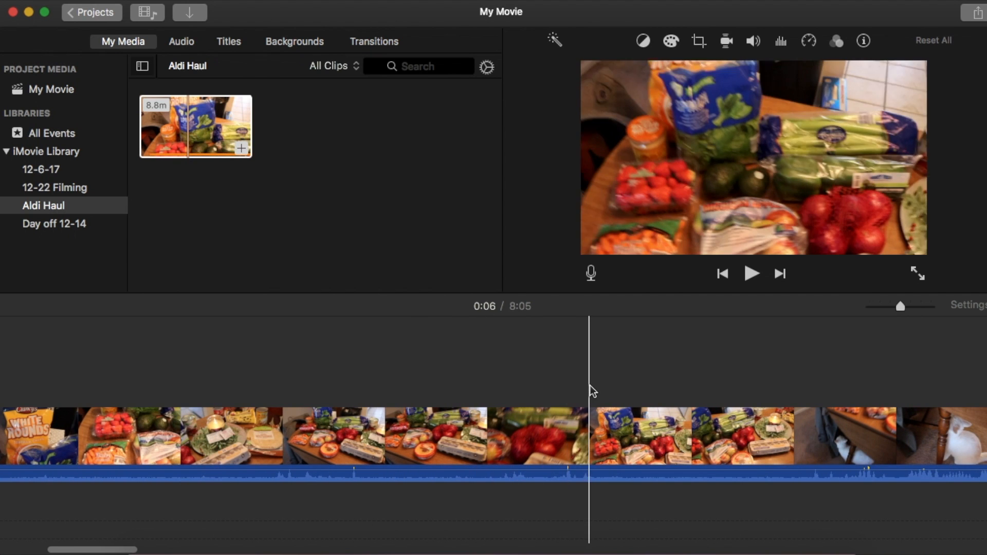
scroll(590, 391, right, 3)
scroll(604, 392, right, 3)
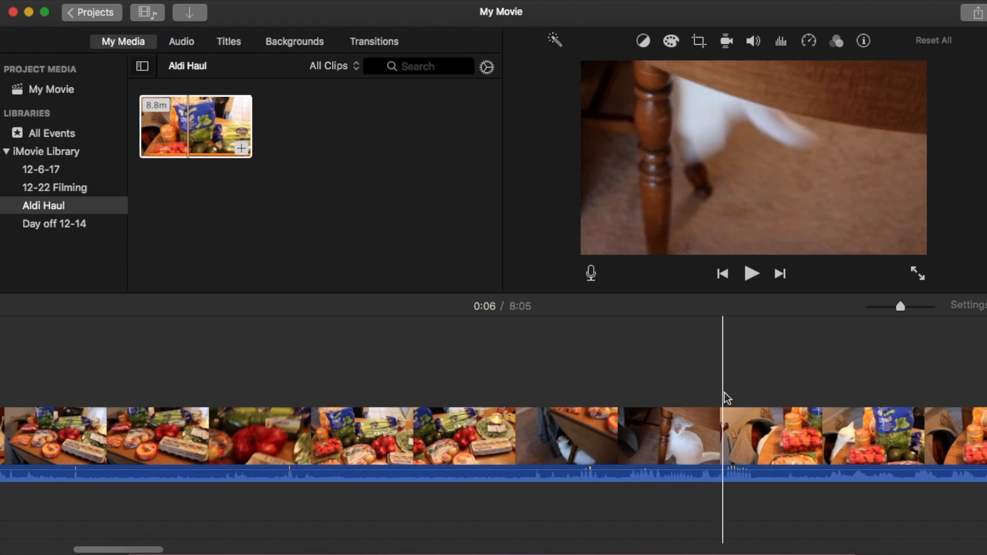
scroll(575, 378, right, 10)
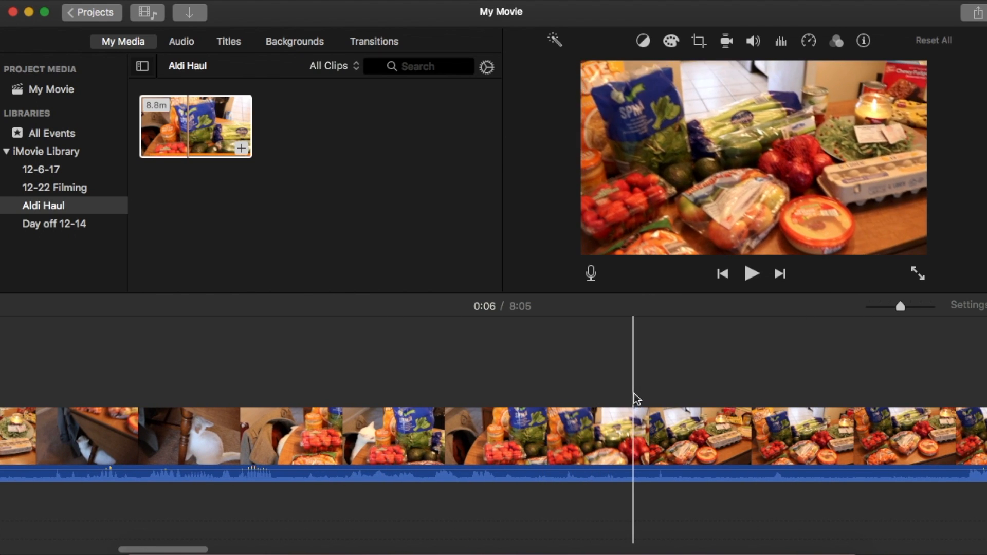
click(573, 442)
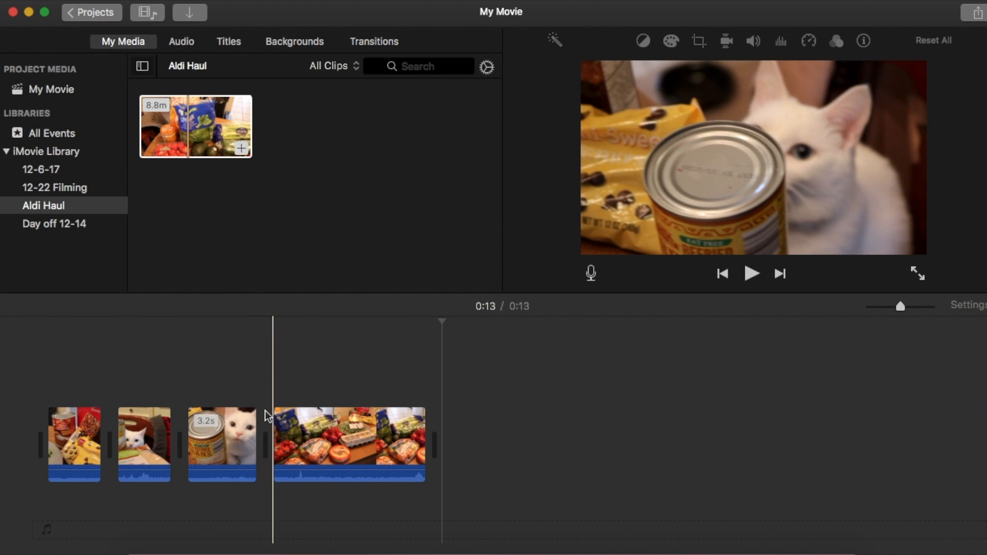
key(space)
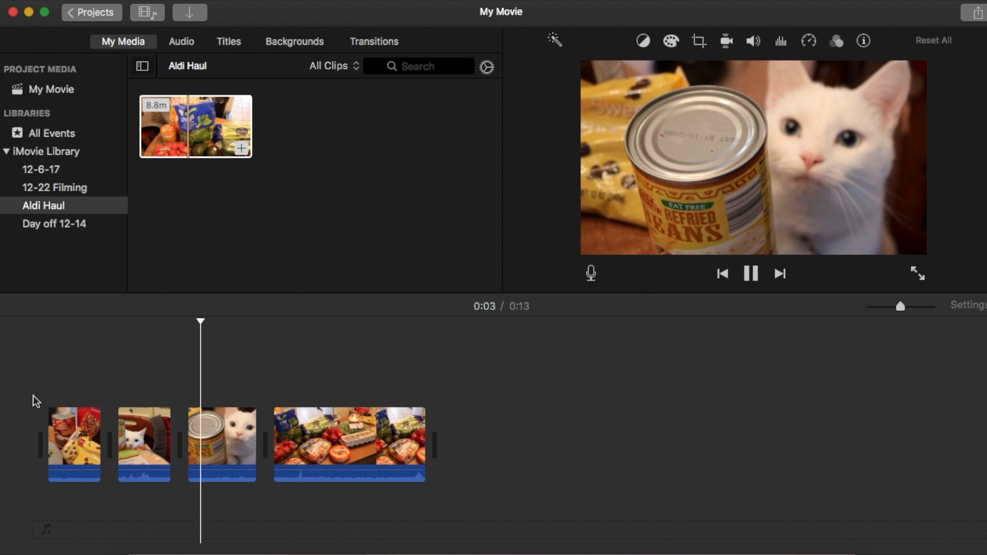
key(space)
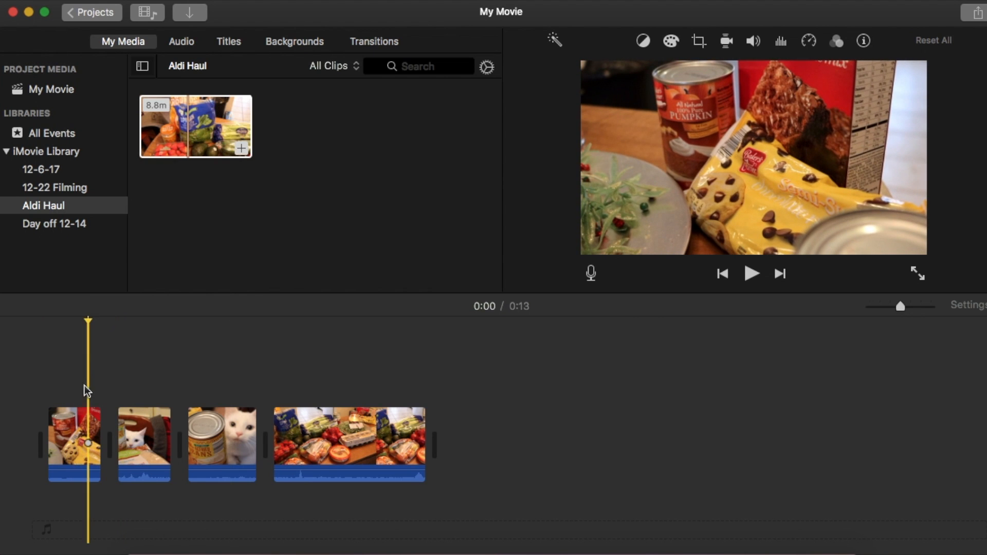
Try an audio fade-in on the first timeline clip and move its fade handle back to the clip's start
click(75, 433)
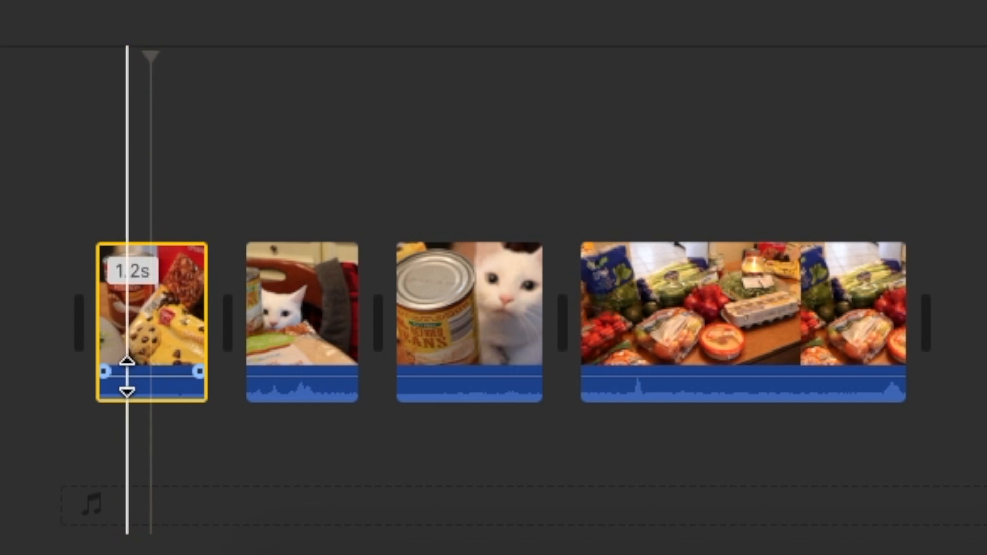
mouse_move(102, 368)
mouse_down()
mouse_move(121, 368)
mouse_move(63, 368)
mouse_move(119, 371)
mouse_up()
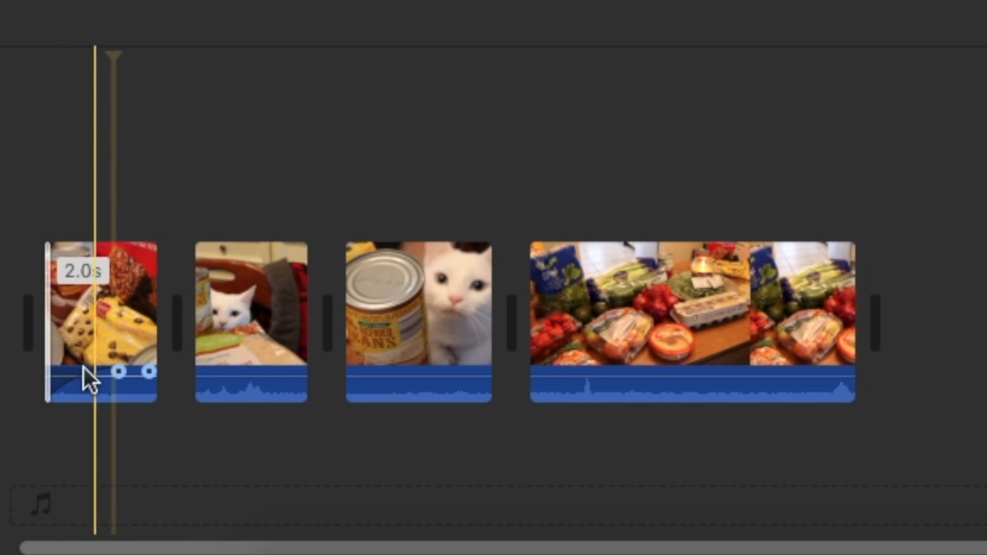
drag(127, 367, 17, 375)
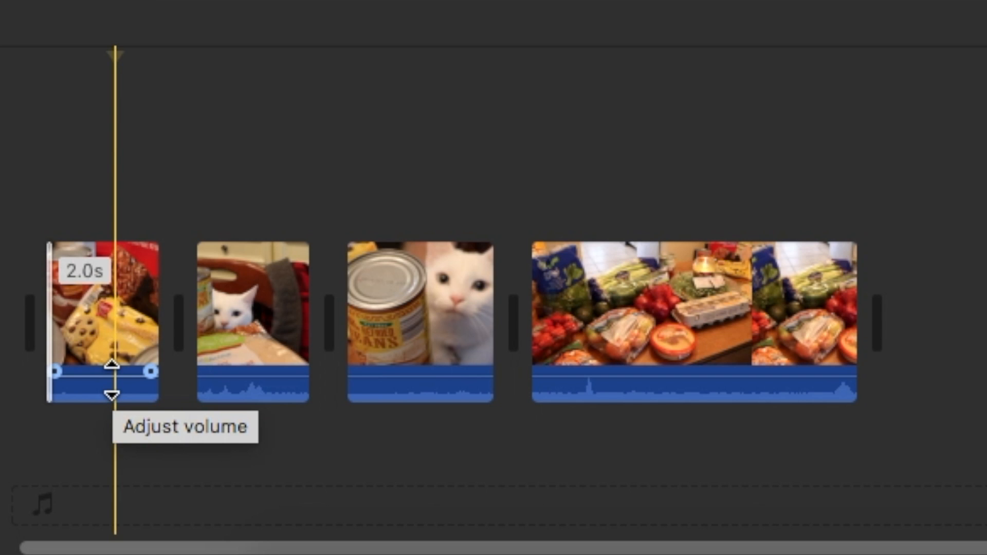
Lower the audio volume of all four timeline clips to silence and play the movie from the beginning
drag(111, 380, 107, 401)
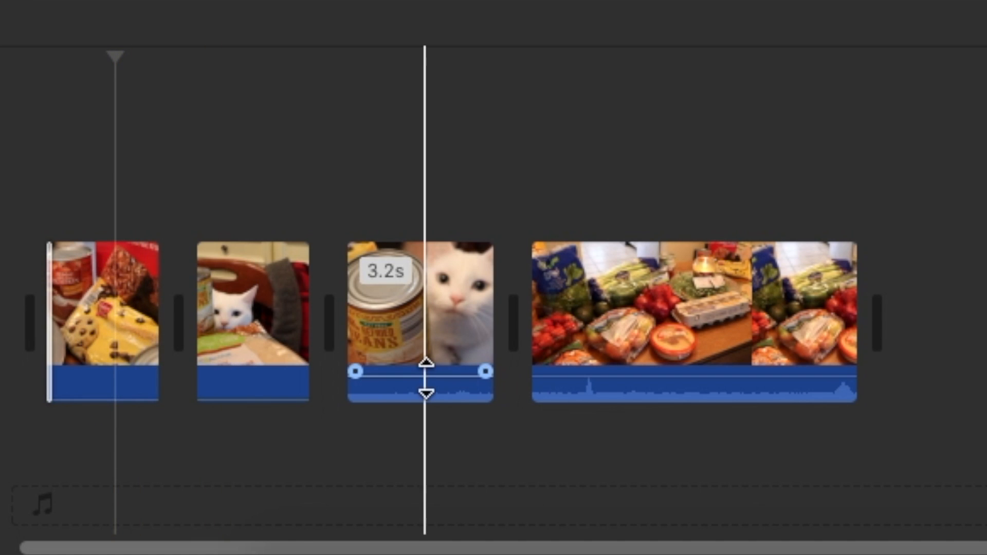
drag(427, 377, 425, 423)
drag(632, 380, 634, 431)
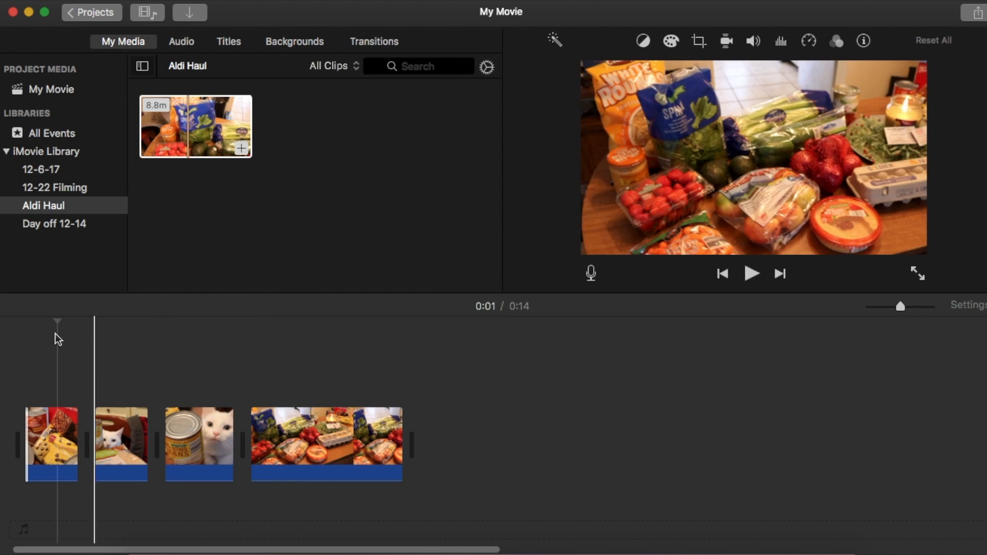
click(23, 364)
key(space)
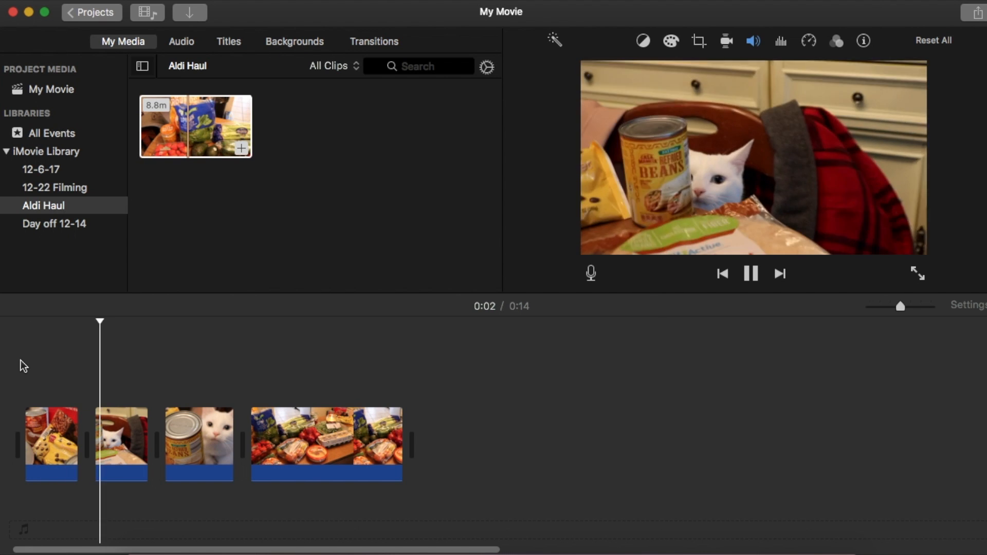
key(space)
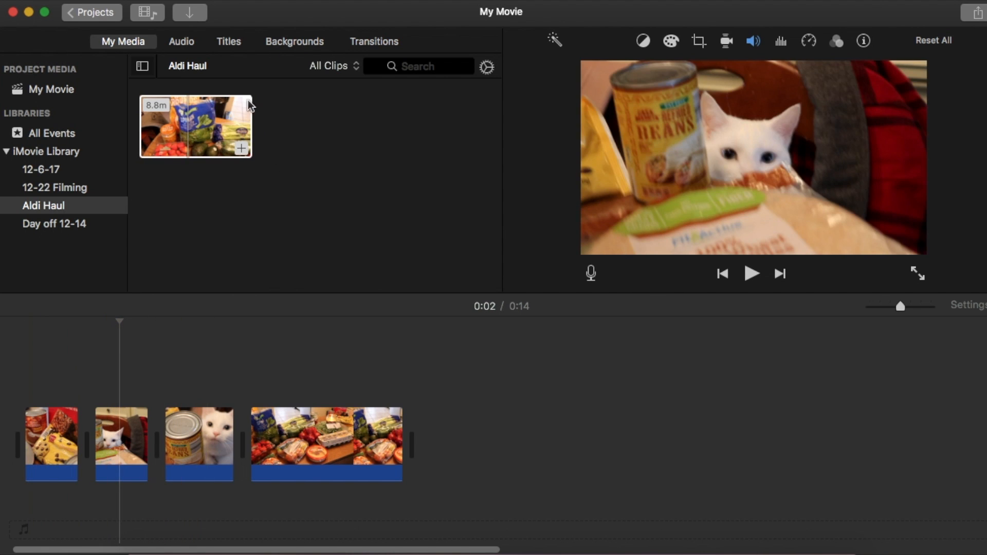
Sort the iLife sound effects by duration, shortest first, and examine the list for tracks about 14 seconds long
click(190, 43)
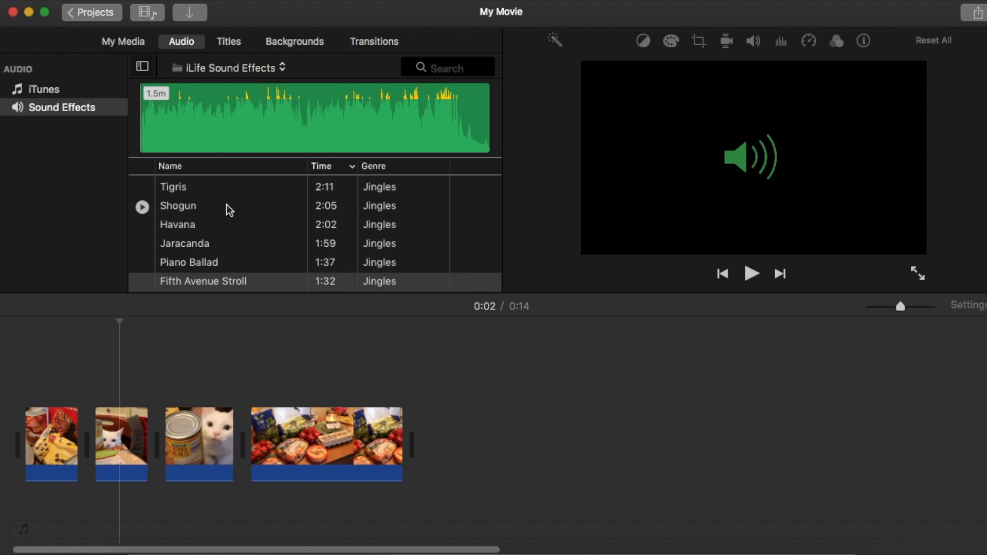
scroll(227, 202, up, 3)
scroll(217, 230, down, 10)
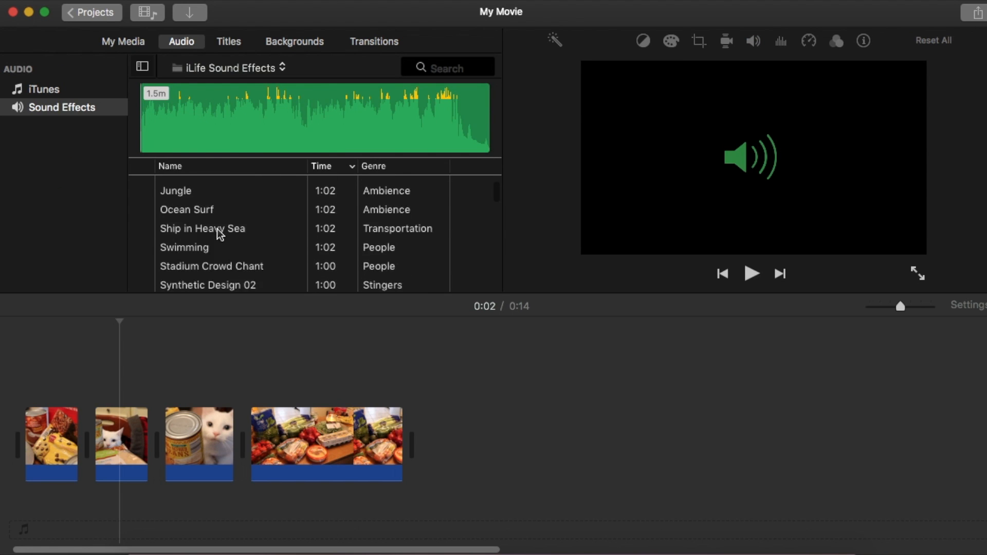
scroll(217, 229, down, 3)
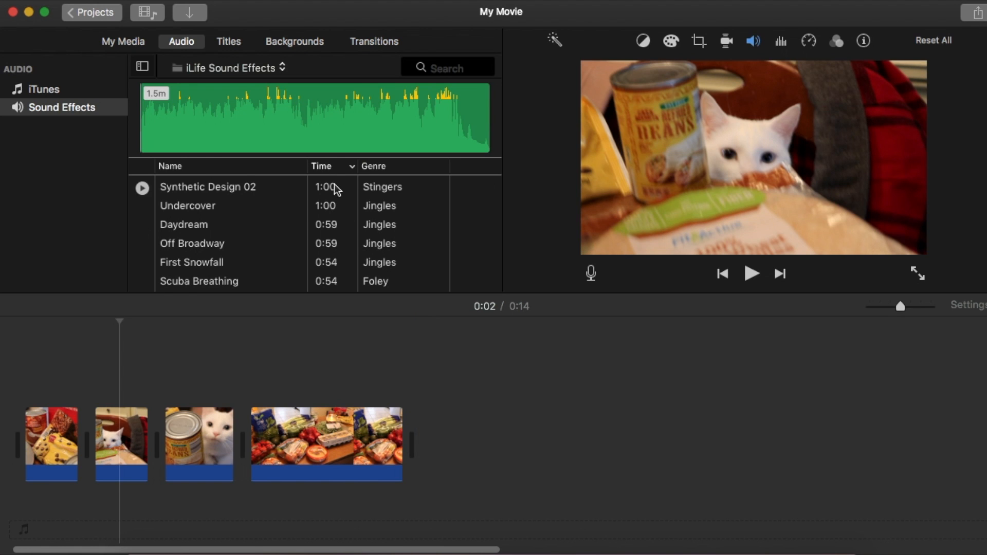
click(331, 170)
scroll(306, 221, up, 15)
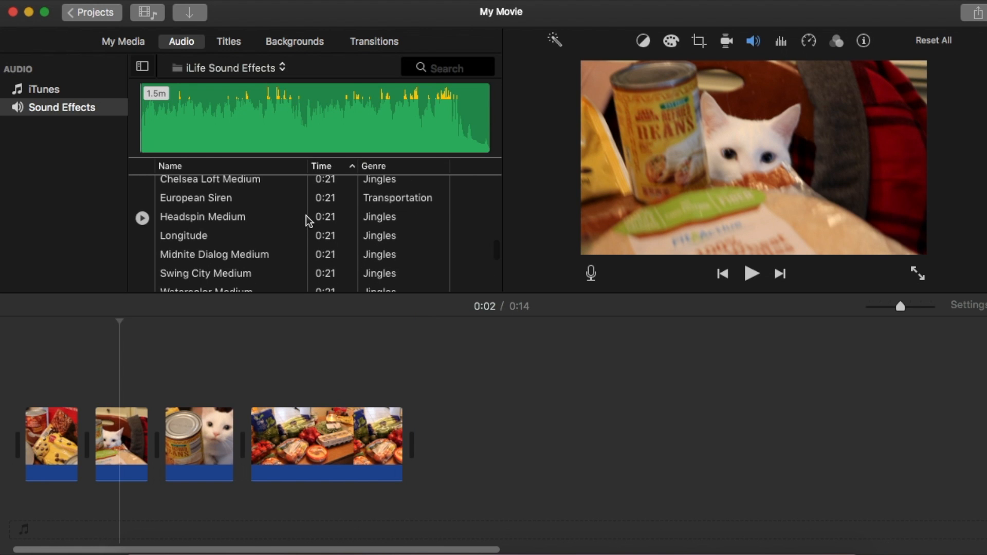
scroll(319, 216, down, 5)
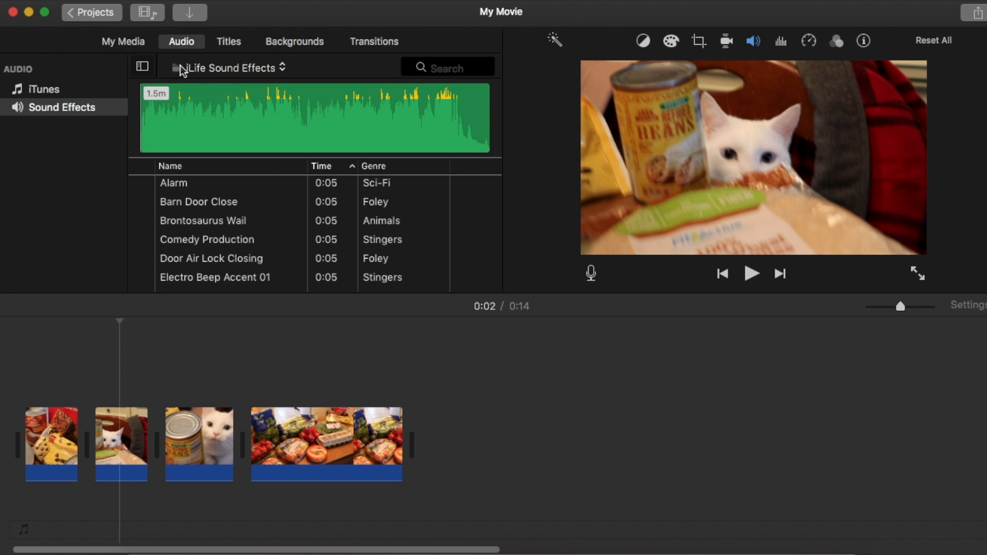
scroll(334, 217, down, 10)
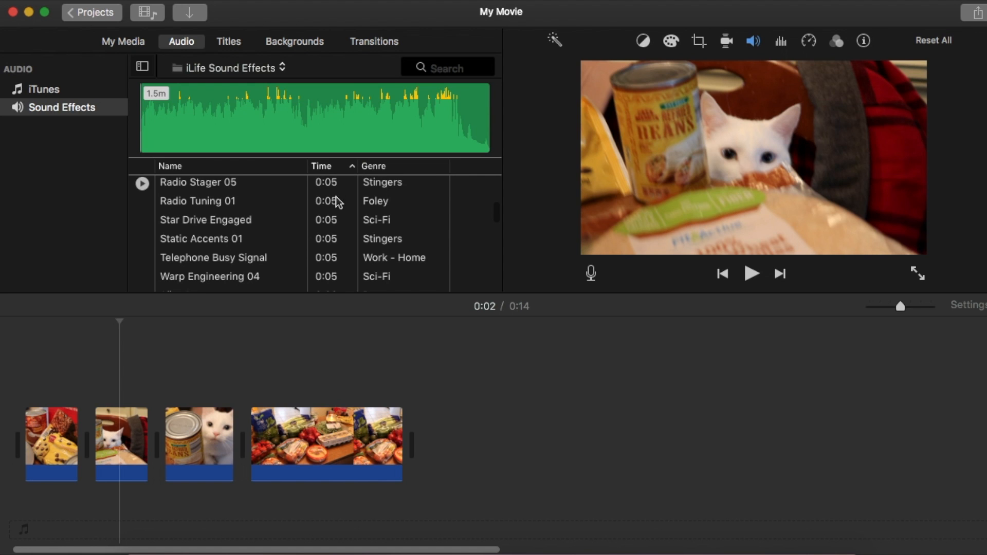
scroll(333, 227, down, 10)
scroll(331, 245, down, 15)
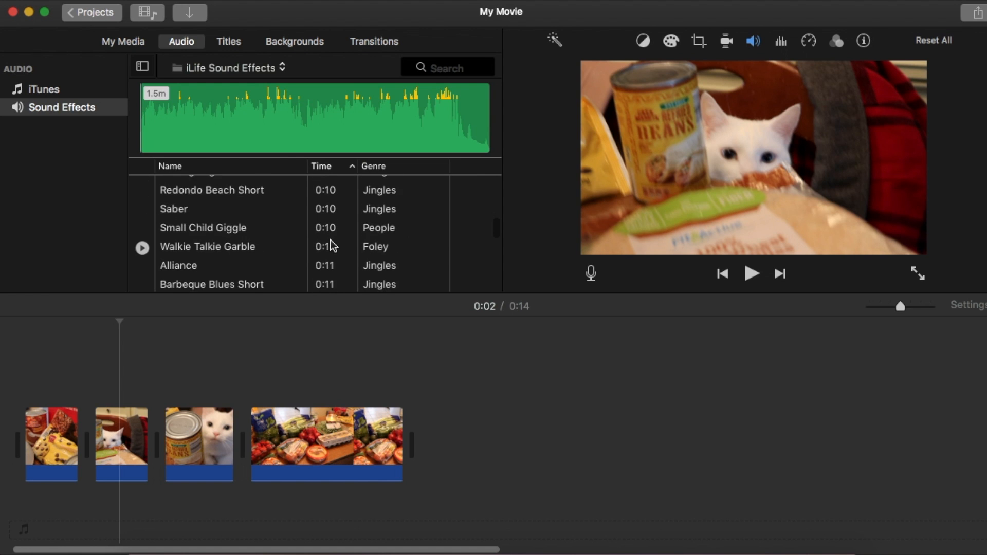
scroll(330, 240, up, 5)
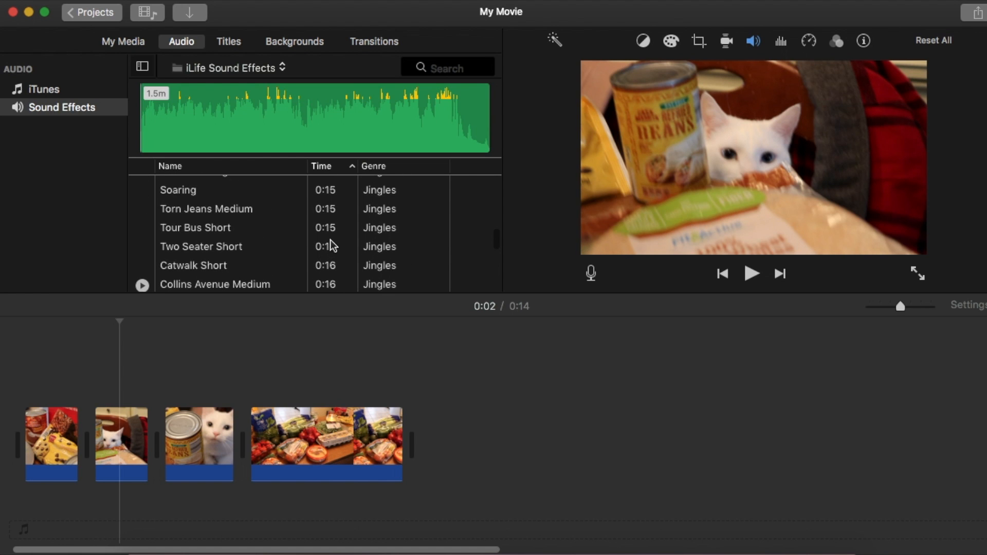
scroll(236, 228, up, 8)
scroll(236, 227, down, 3)
Preview the 14-second sound effects, including the 44th Street Short and Pursuit jingles
click(142, 213)
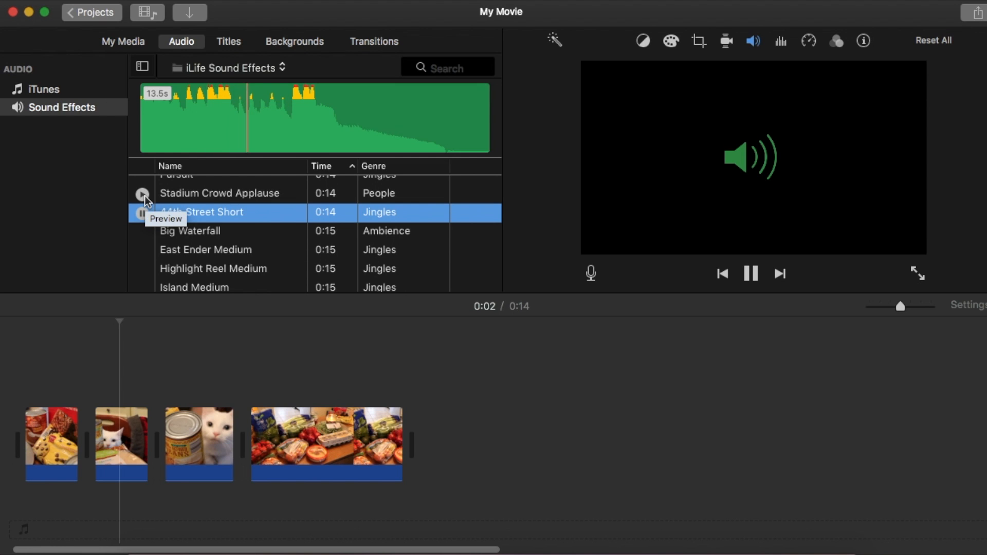
click(143, 195)
scroll(145, 198, up, 2)
click(143, 210)
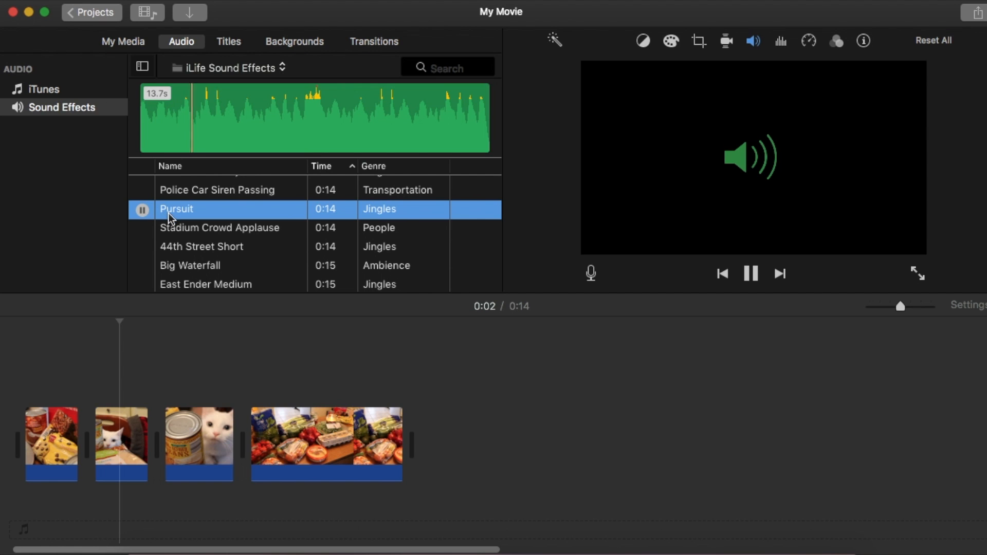
Place the Pursuit jingle beneath the video clips from the very start of the movie and play the movie with it
drag(168, 213, 28, 513)
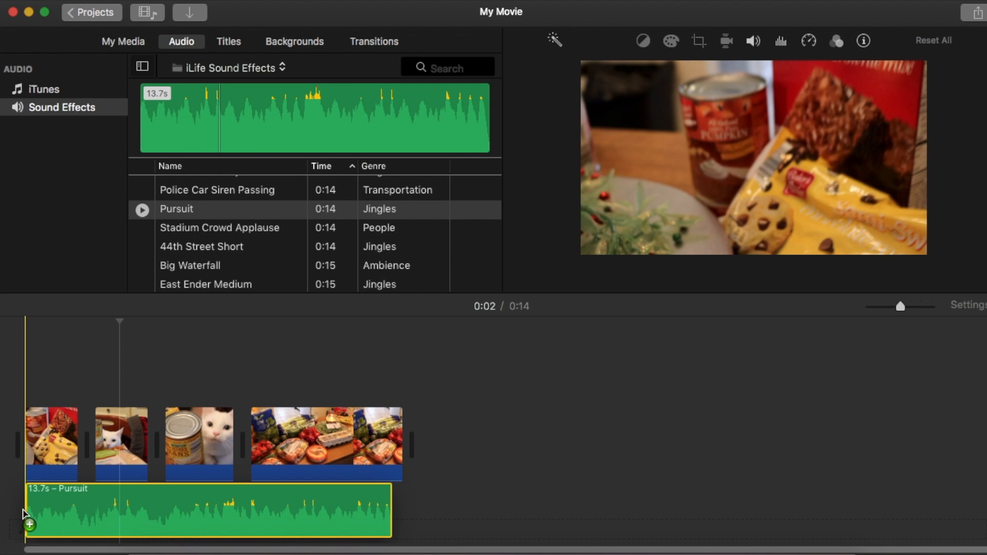
drag(50, 507, 51, 506)
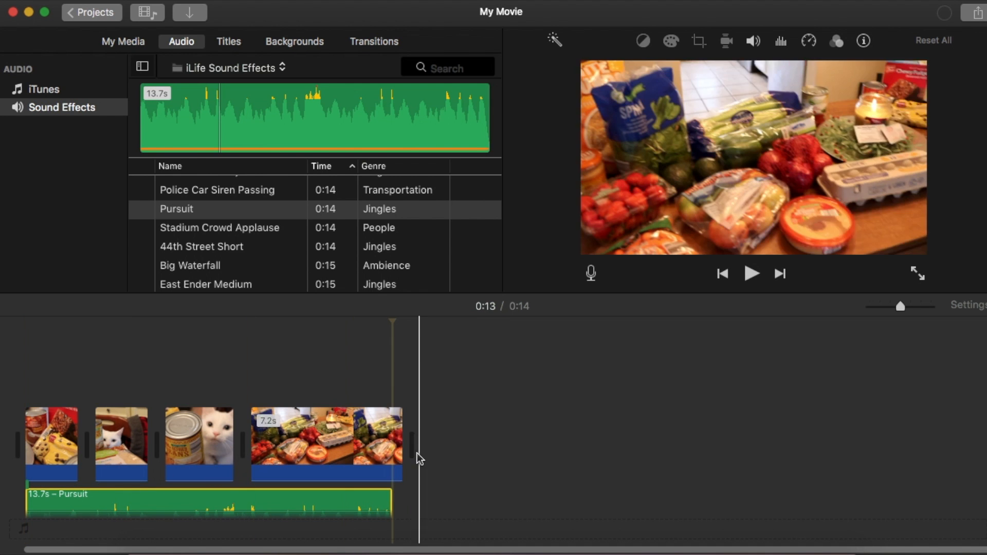
click(418, 453)
key(space)
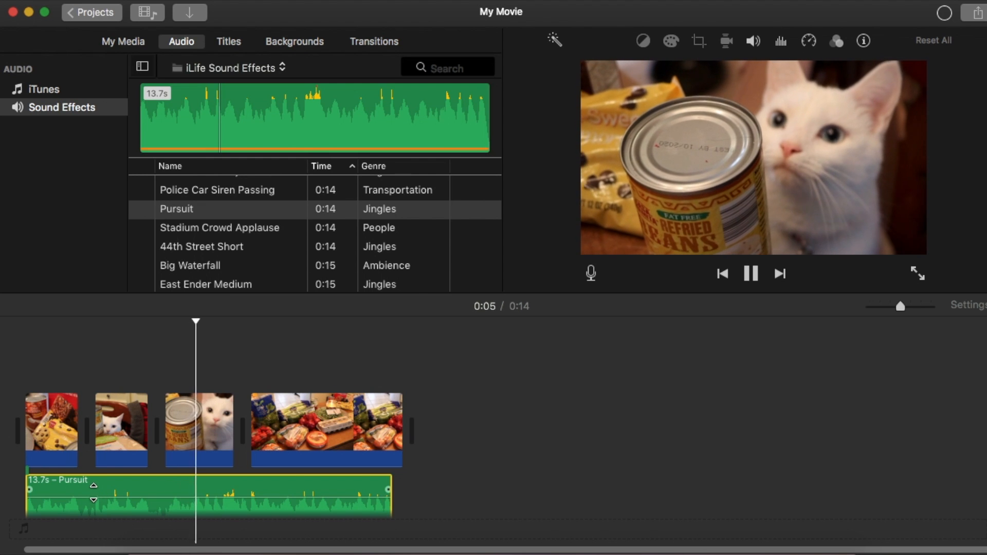
mouse_move(92, 489)
mouse_down()
mouse_move(91, 507)
mouse_move(87, 489)
mouse_up()
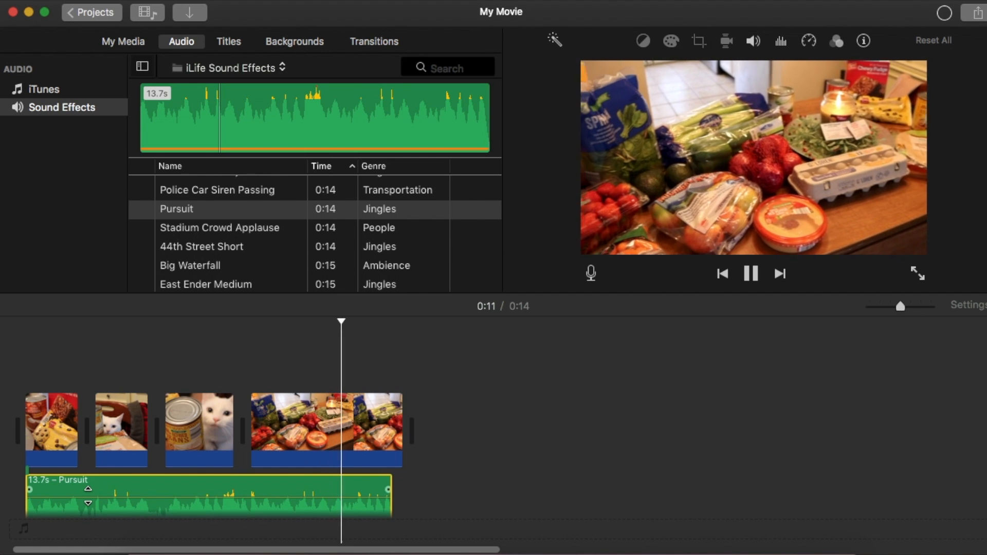
key(space)
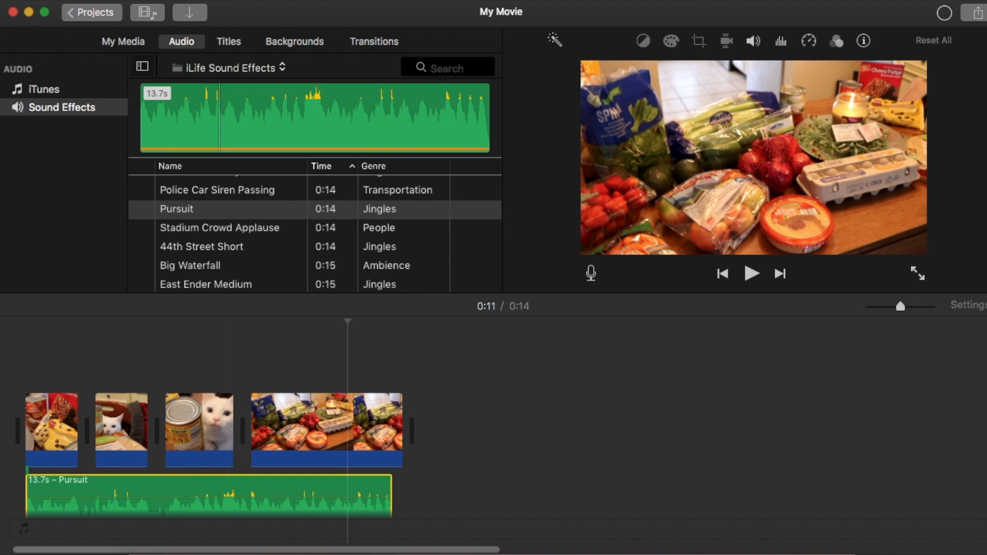
Add a Reveal title above the video clips, starting partway through the first clip
click(228, 42)
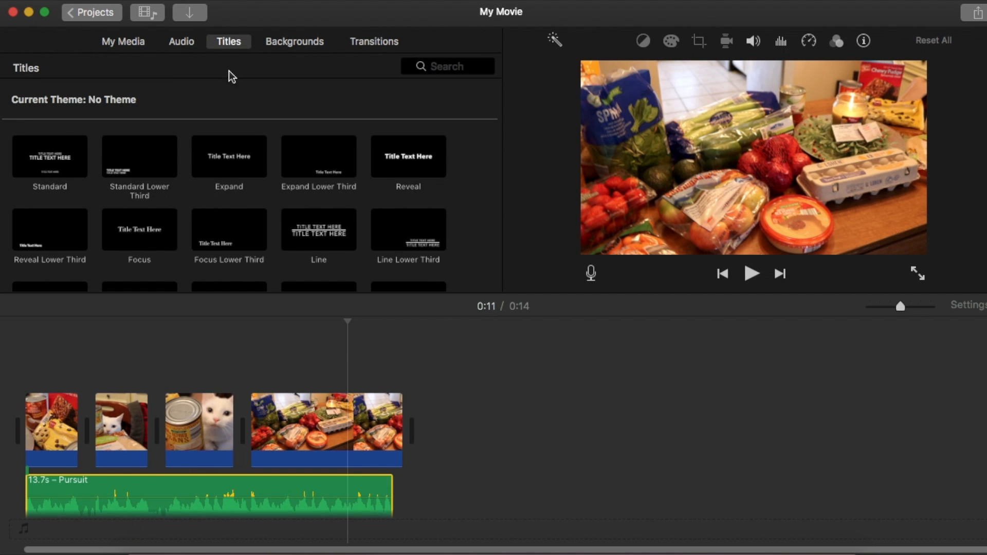
drag(398, 147, 353, 149)
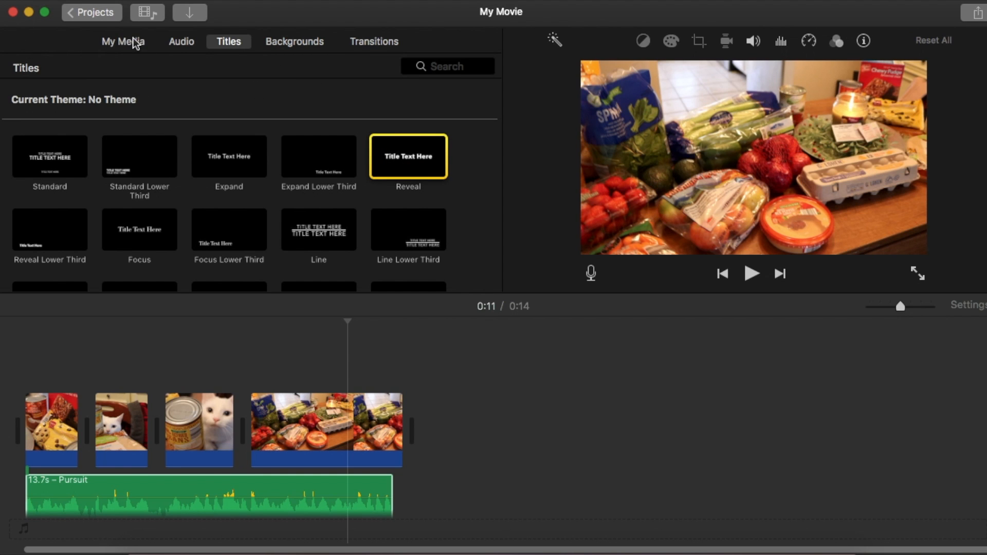
click(174, 45)
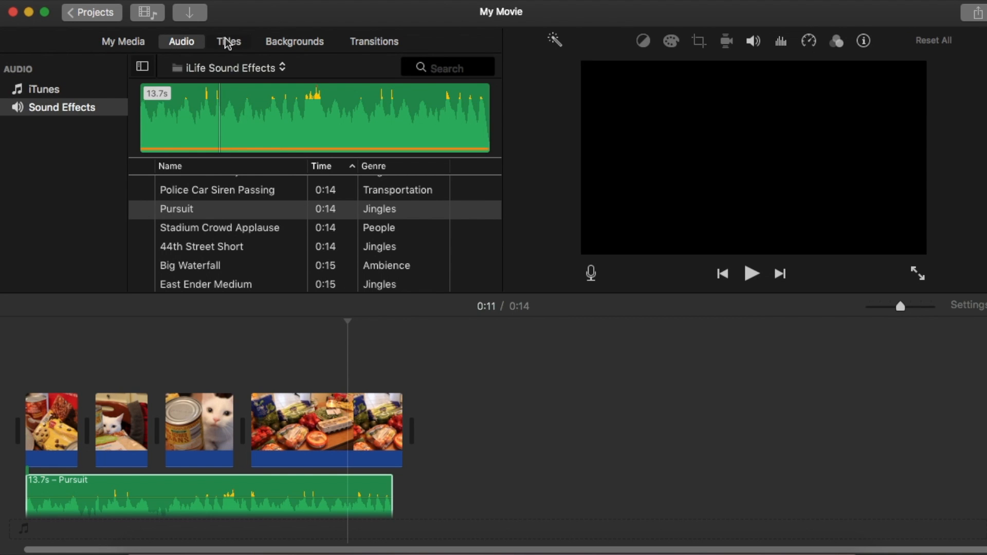
click(224, 38)
drag(426, 165, 47, 384)
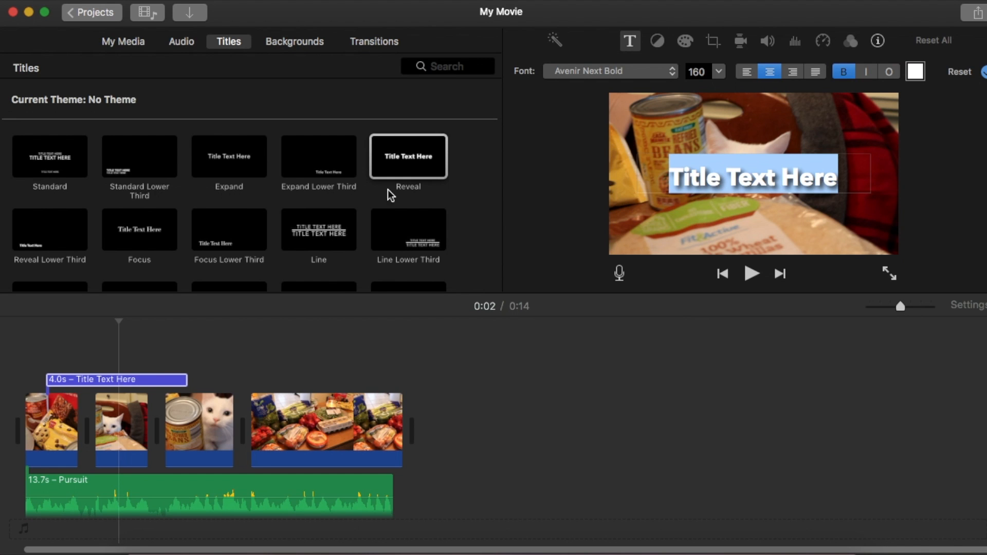
Change the Reveal title's text to "I Spy Charlotte" and apply it
click(26, 376)
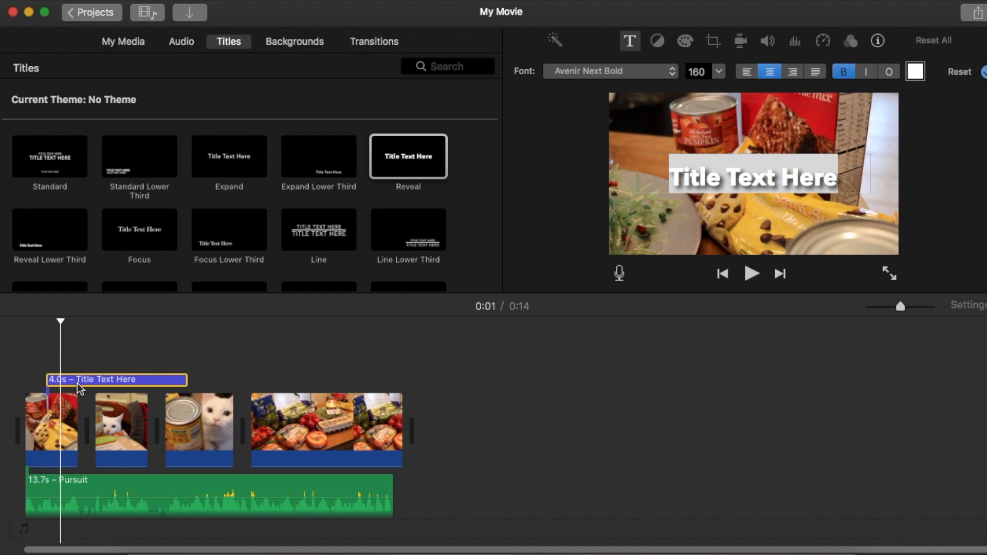
click(94, 379)
click(729, 178)
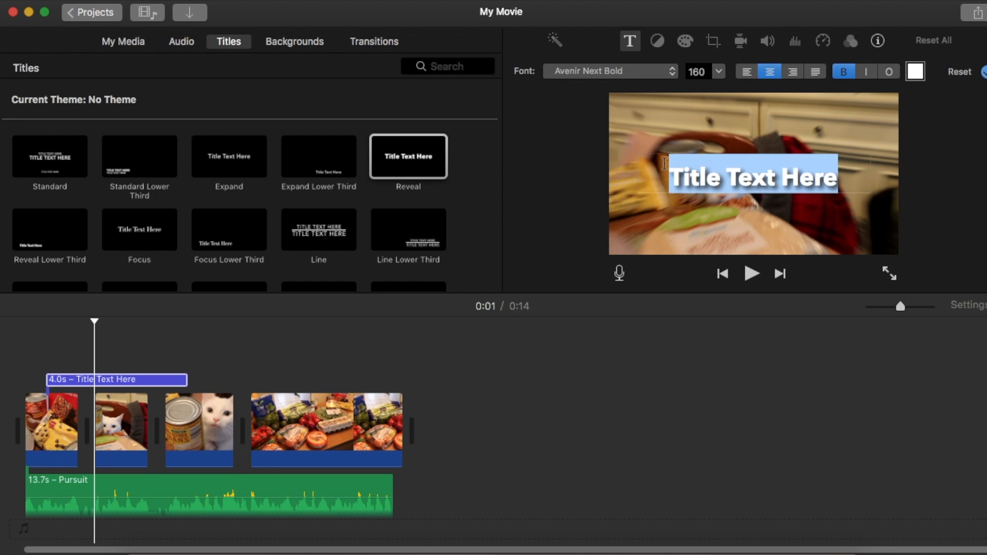
text(I S)
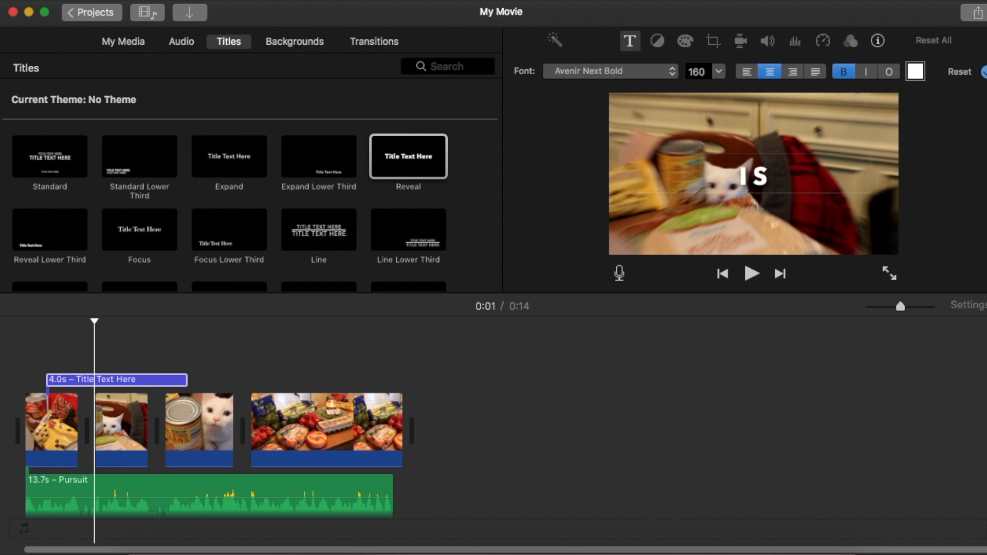
text(py Charlotte)
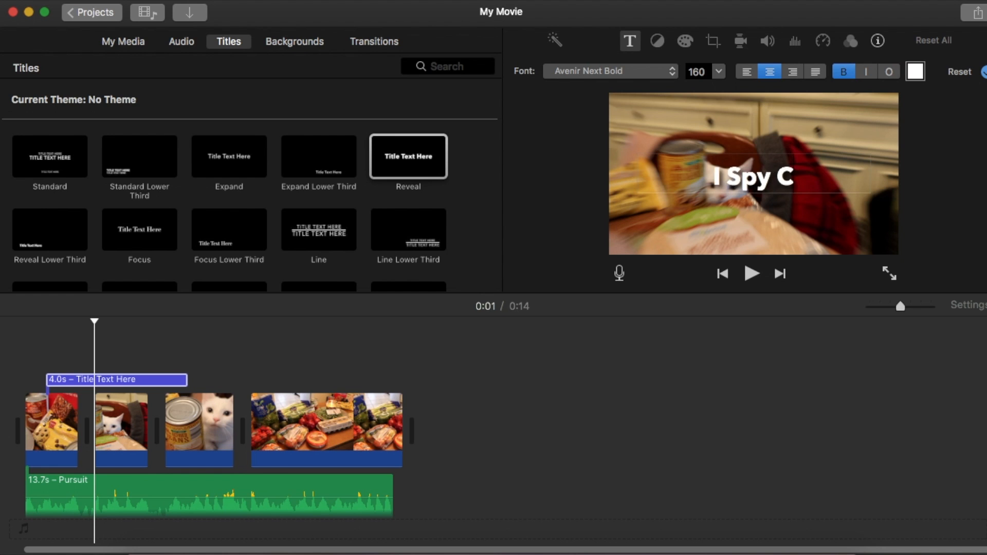
click(637, 48)
click(165, 380)
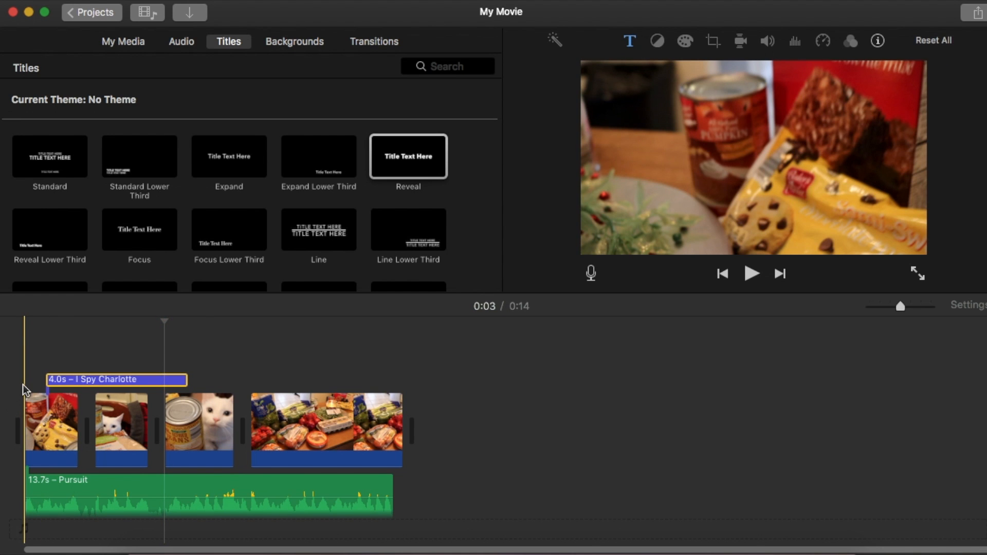
Reposition the title to start about halfway through the first clip, and play the movie from the beginning to check it
drag(118, 379, 75, 383)
mouse_move(208, 378)
mouse_down()
mouse_move(291, 379)
mouse_move(114, 379)
mouse_move(207, 388)
mouse_up()
drag(141, 380, 116, 379)
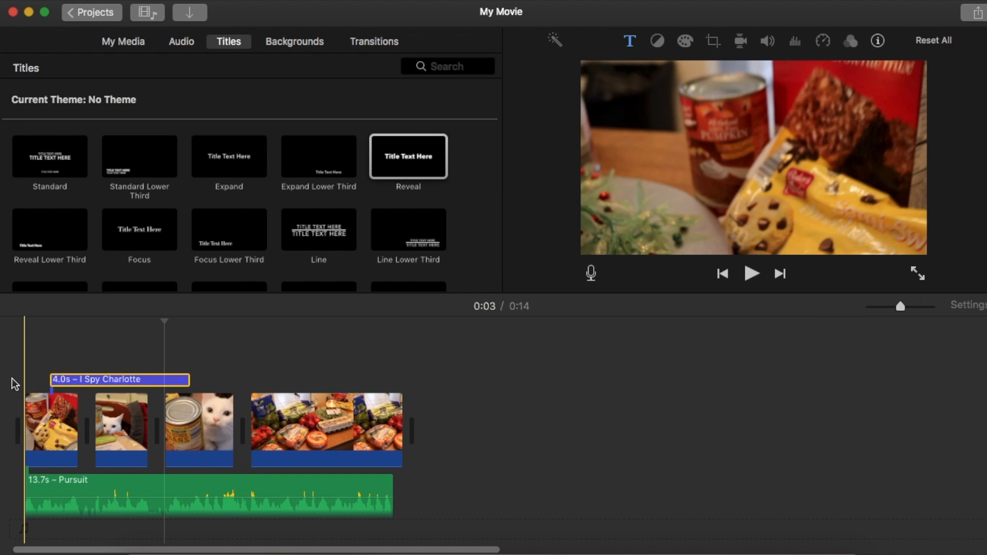
click(18, 384)
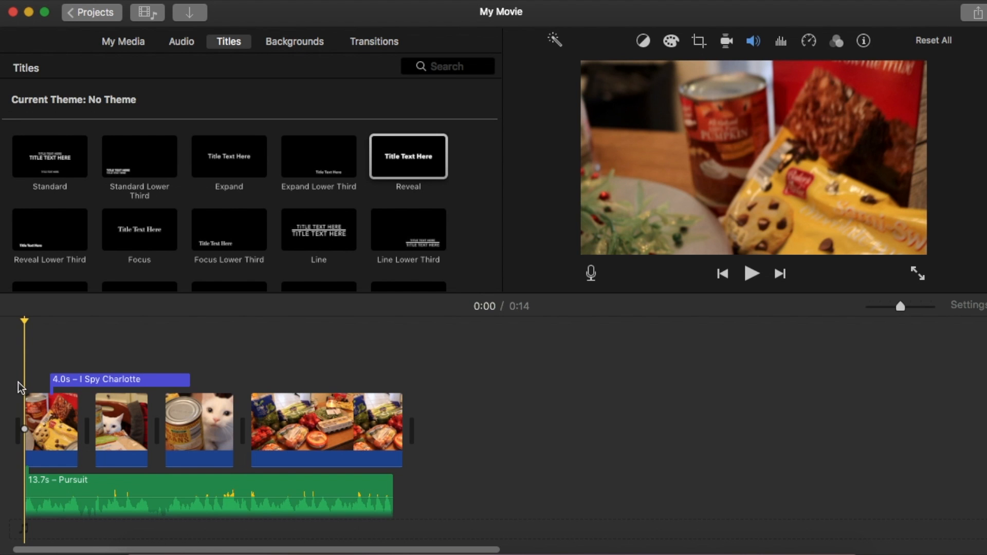
key(space)
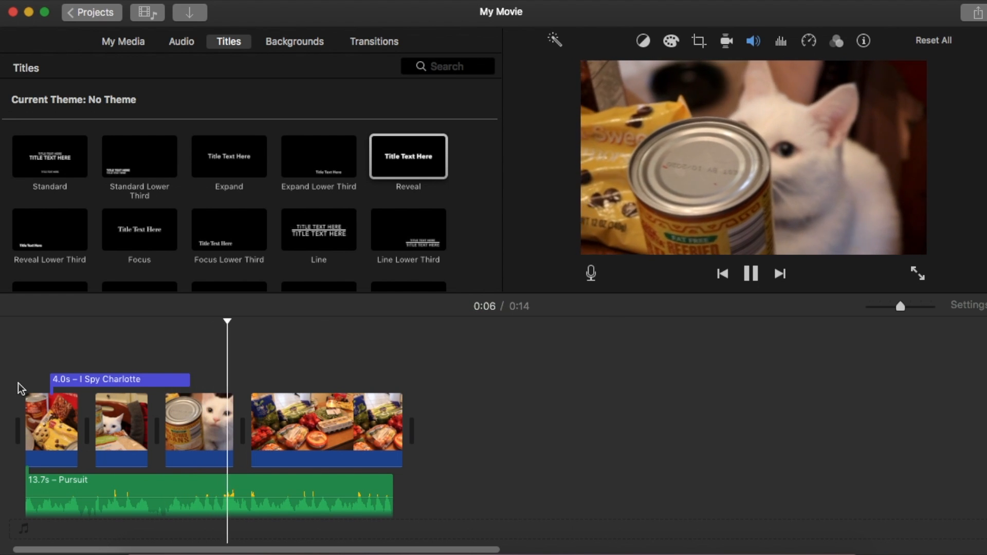
key(space)
Add the Black background after the last grocery clip and play the change from that clip into it
click(294, 41)
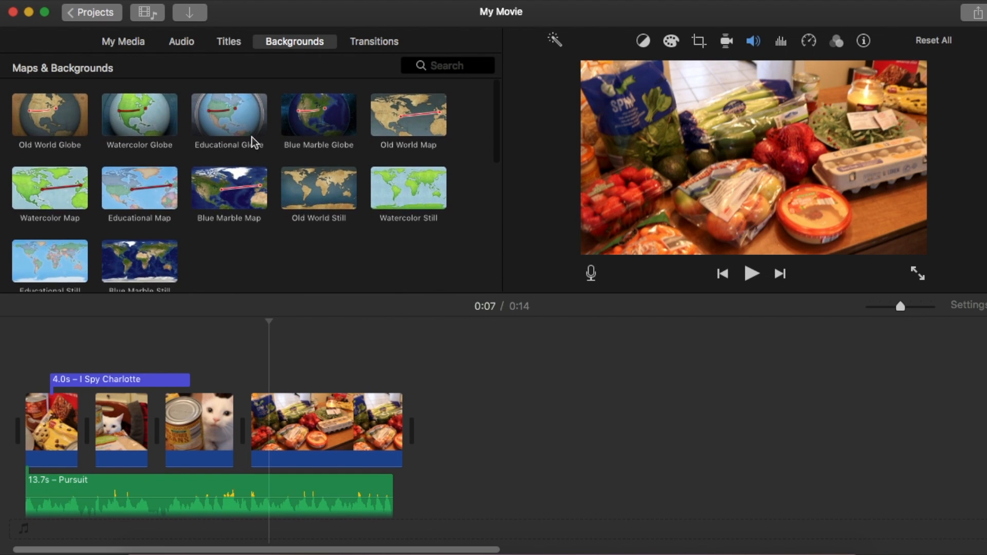
scroll(254, 142, down, 5)
scroll(253, 143, down, 3)
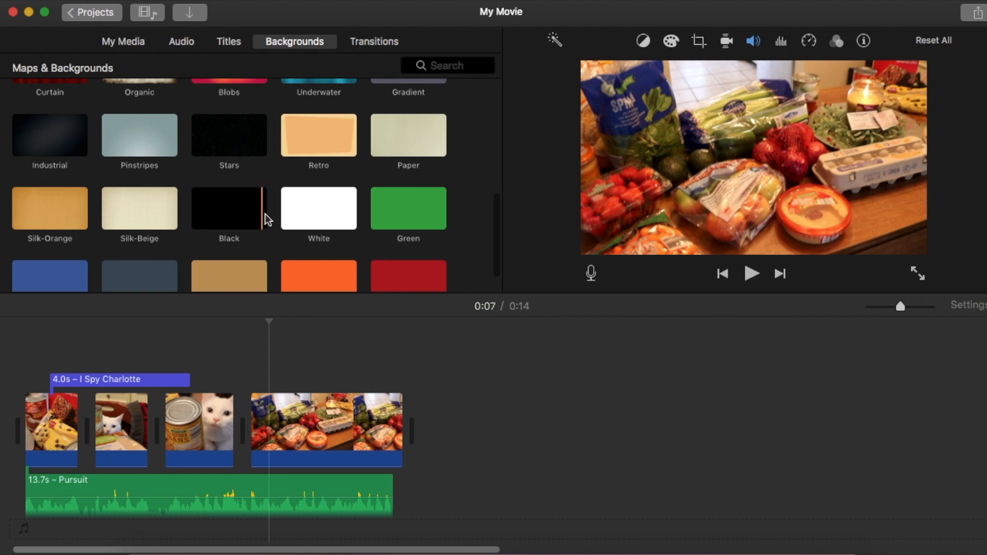
click(228, 212)
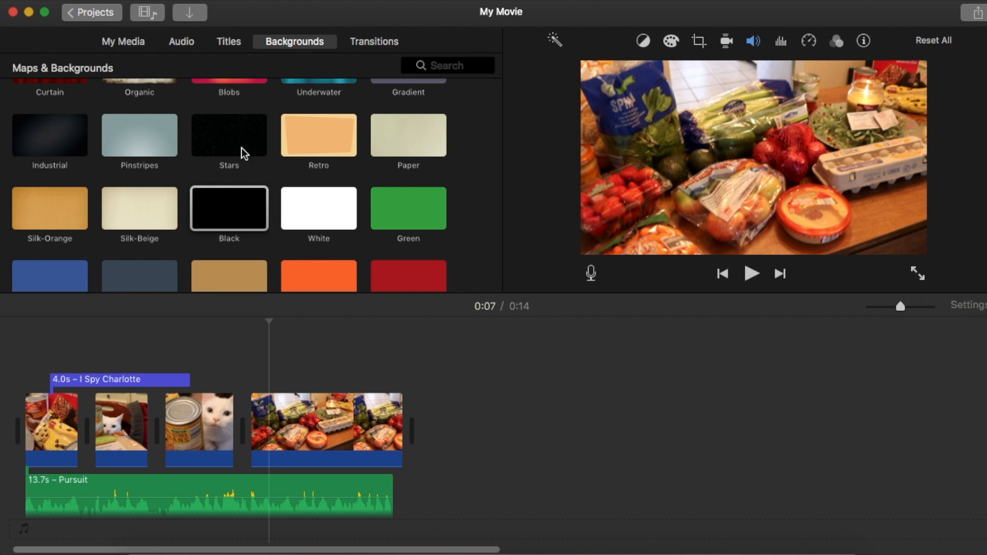
drag(237, 208, 431, 453)
click(377, 421)
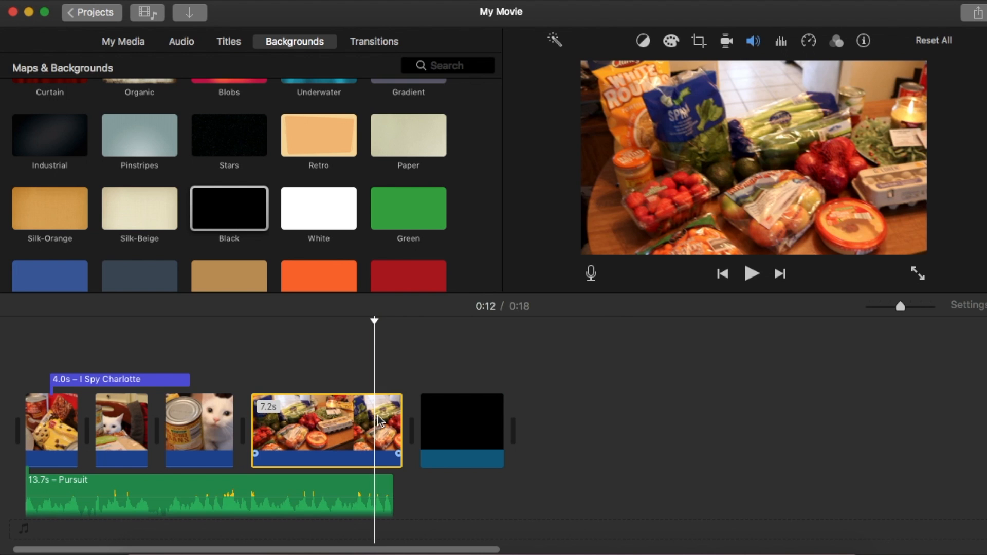
key(space)
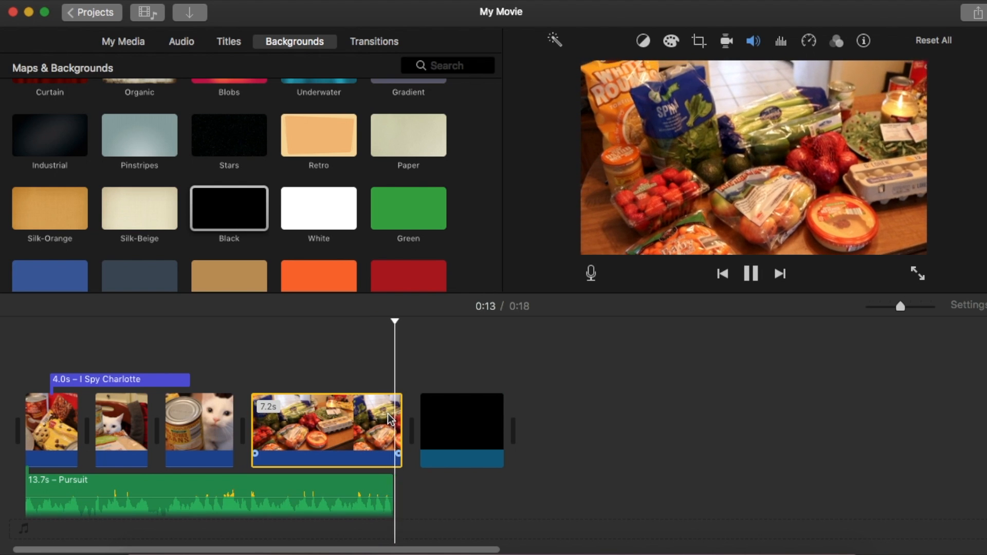
key(space)
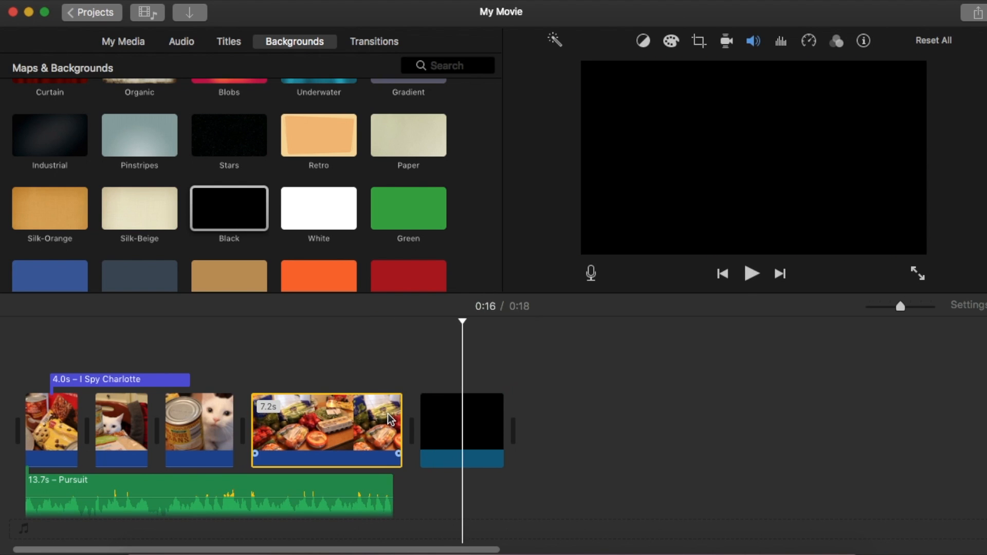
Add a Fade to Black transition between the last grocery clip and the black background
click(374, 42)
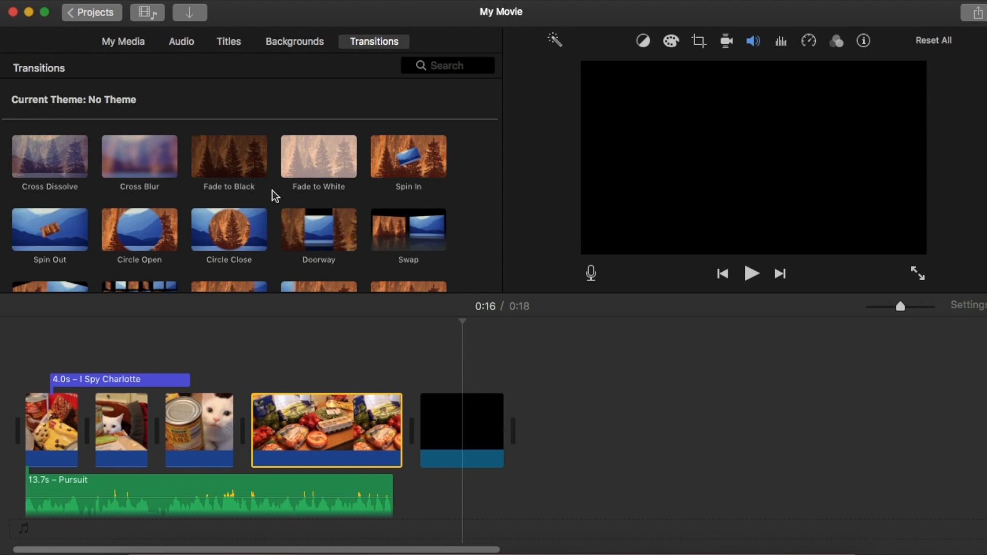
scroll(288, 206, down, 1)
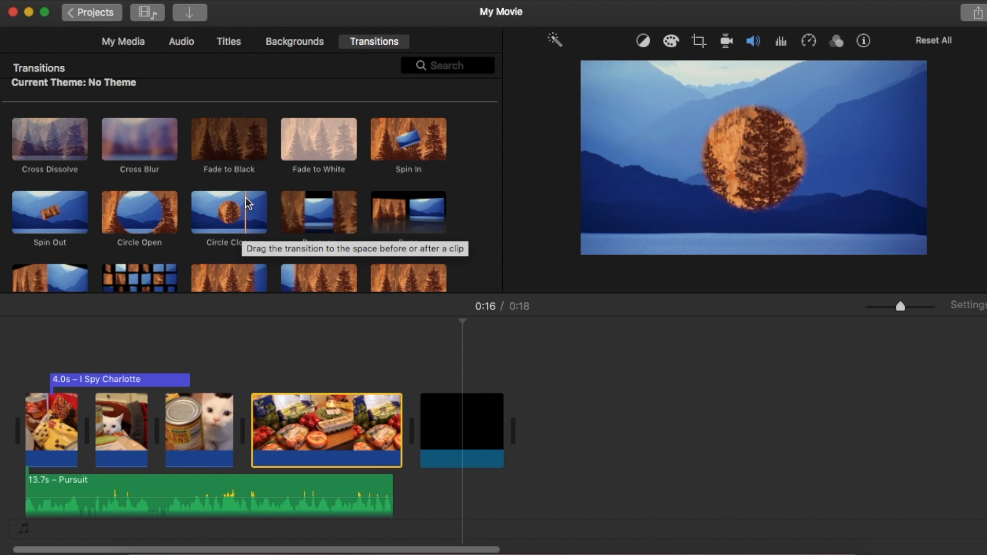
drag(242, 155, 414, 432)
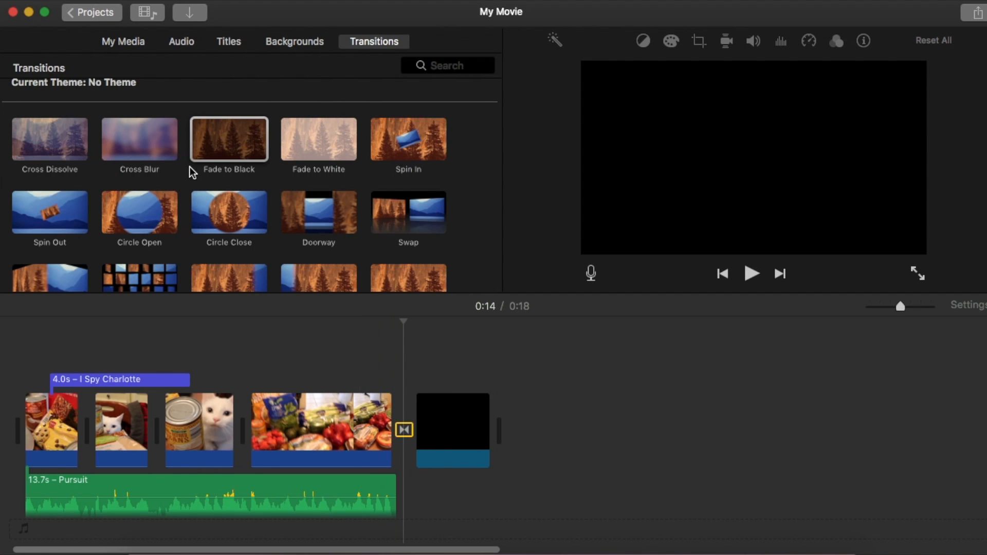
Add Cross Blur before the first clip, Circle Open before the second, Doorway before the third and Swap before the fourth
drag(158, 144, 19, 430)
drag(143, 207, 98, 433)
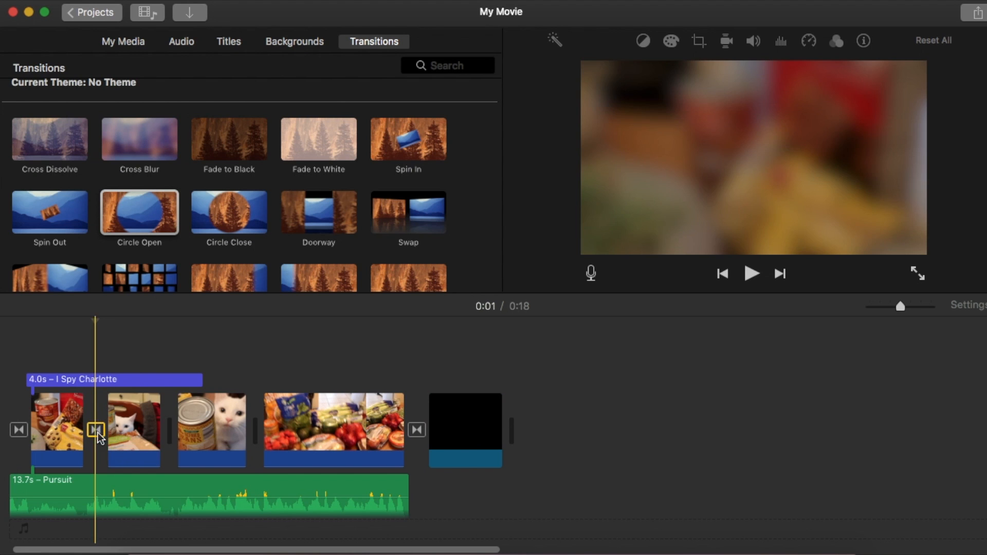
drag(292, 218, 173, 430)
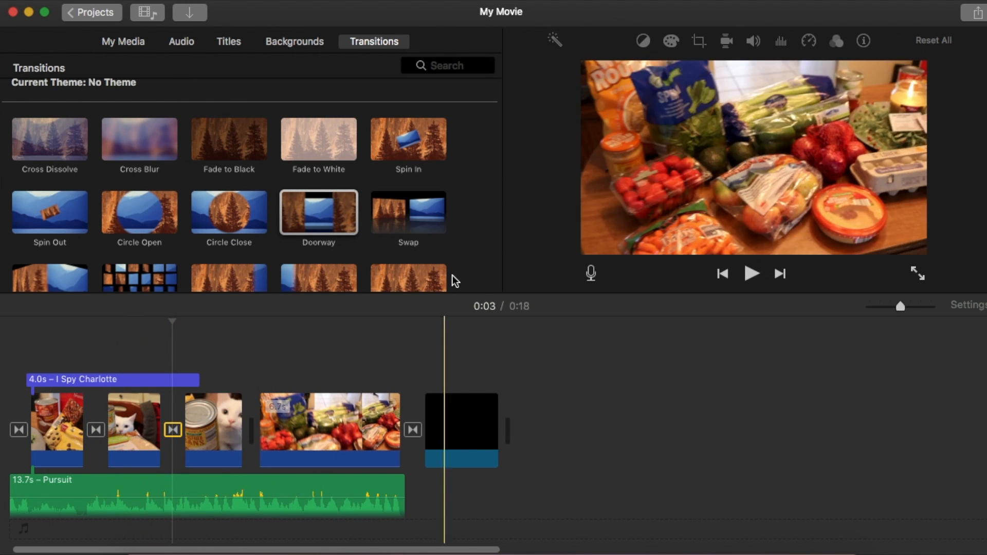
mouse_move(425, 206)
mouse_down()
mouse_move(321, 308)
mouse_move(265, 427)
mouse_move(246, 432)
mouse_up()
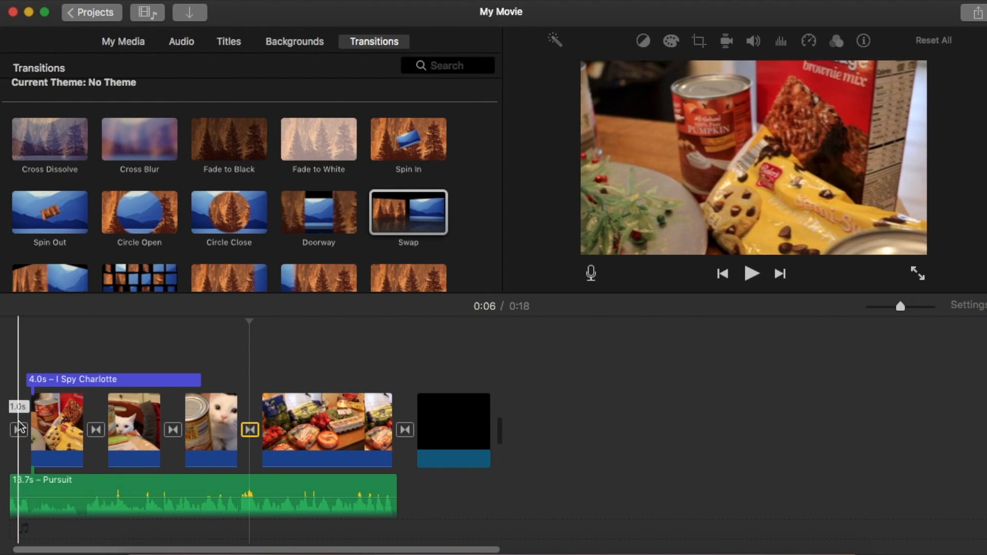
Try adjusting the end of the Pursuit music, and add a fade-in at its start lasting until about halfway through the first clip
click(128, 479)
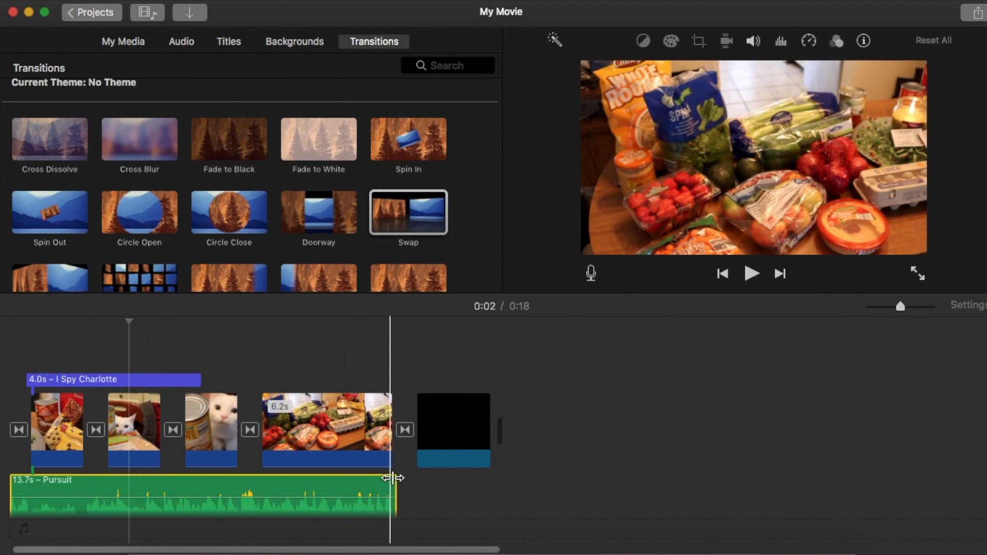
click(396, 490)
drag(395, 490, 451, 492)
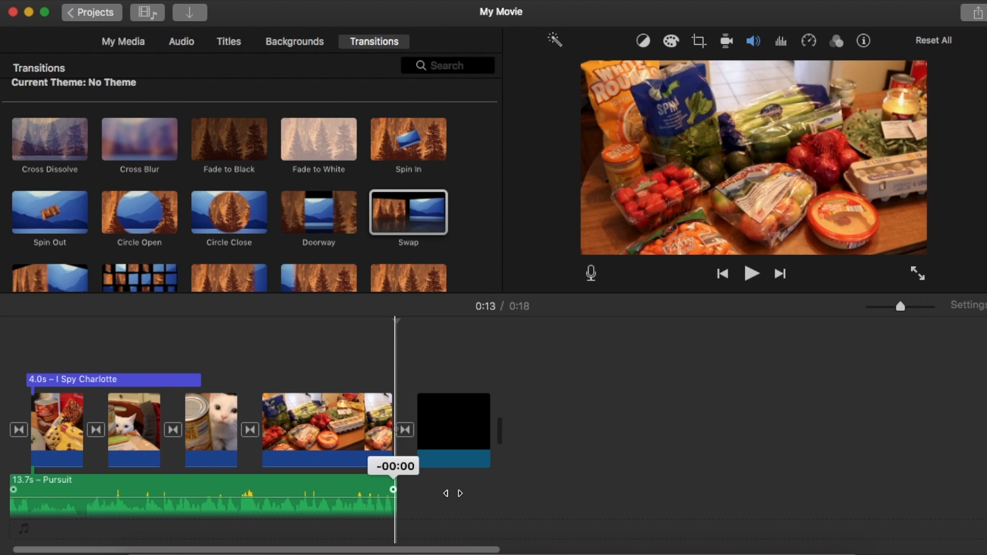
click(142, 485)
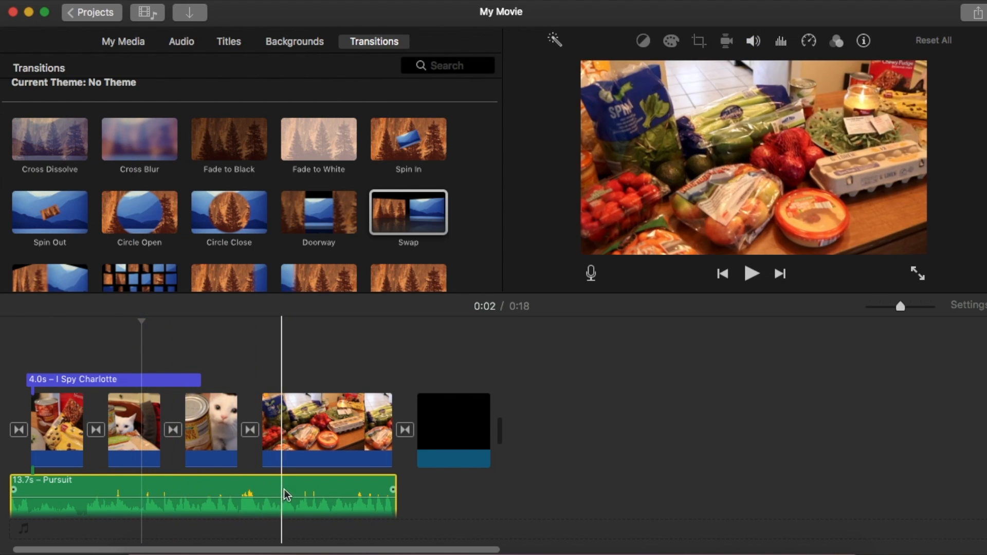
drag(14, 491, 42, 481)
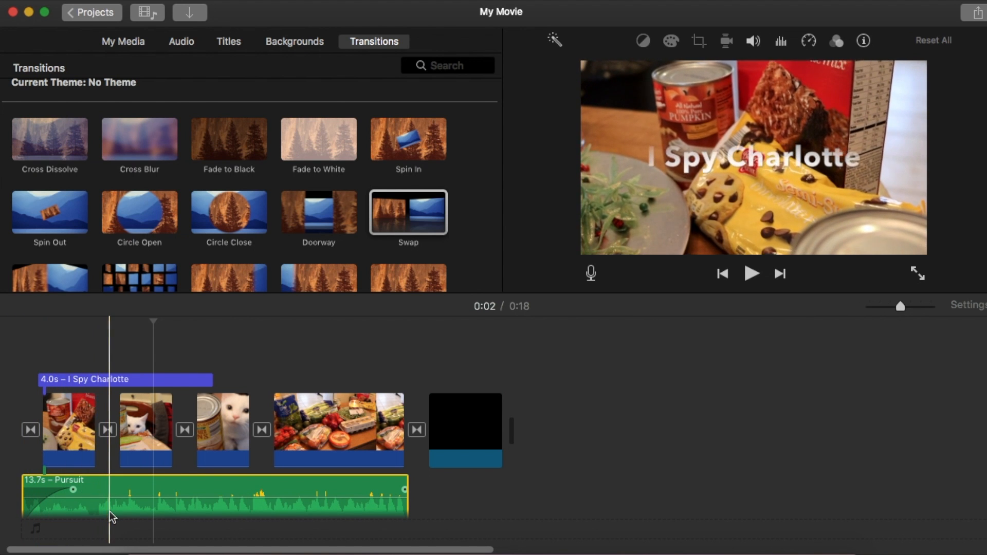
Play the movie from the beginning through to the black ending to check the transitions and the music fade-in
click(20, 493)
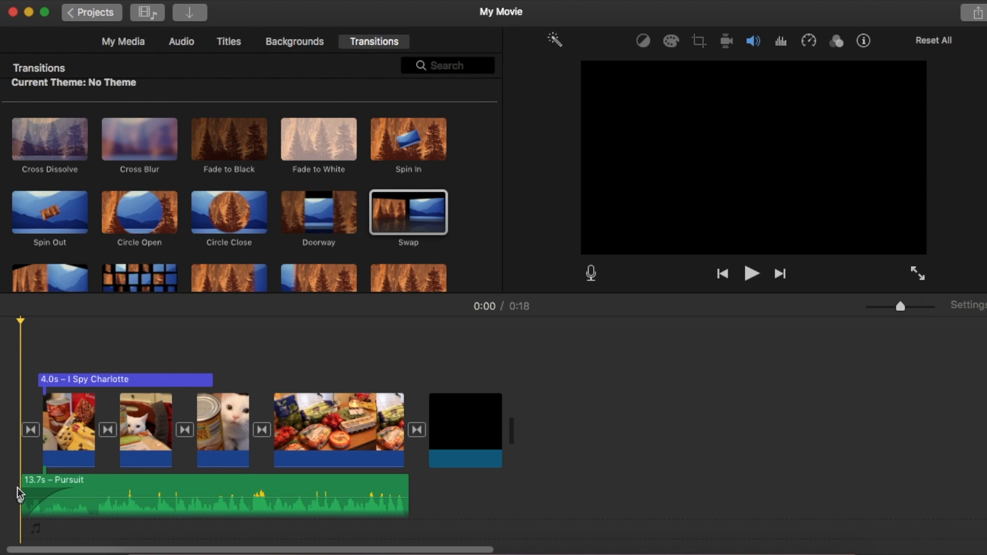
key(space)
key(XF86AudioRaiseVolume)
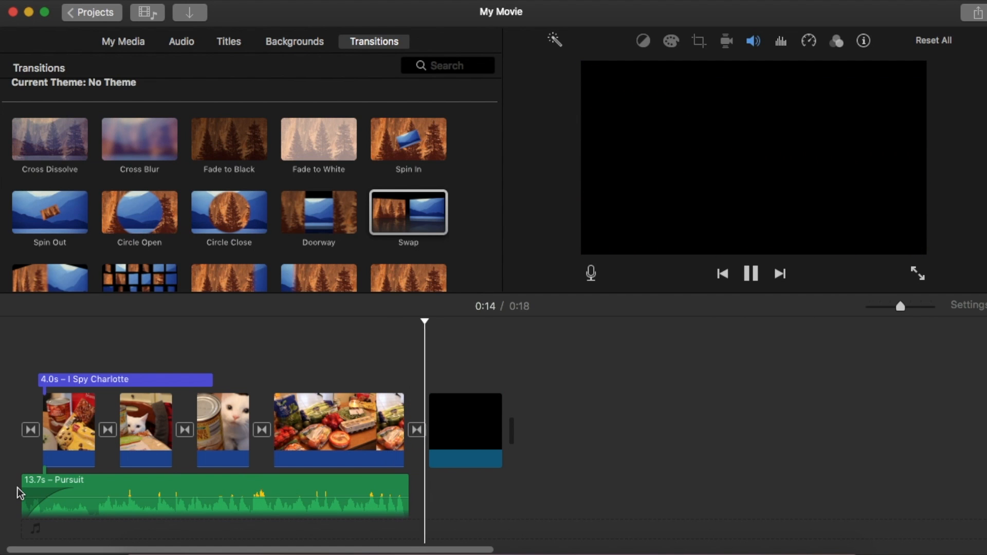
key(space)
Try the "I Spy Charlotte" title over the black ending, and move it back to start about halfway through the first clip
click(213, 360)
click(138, 381)
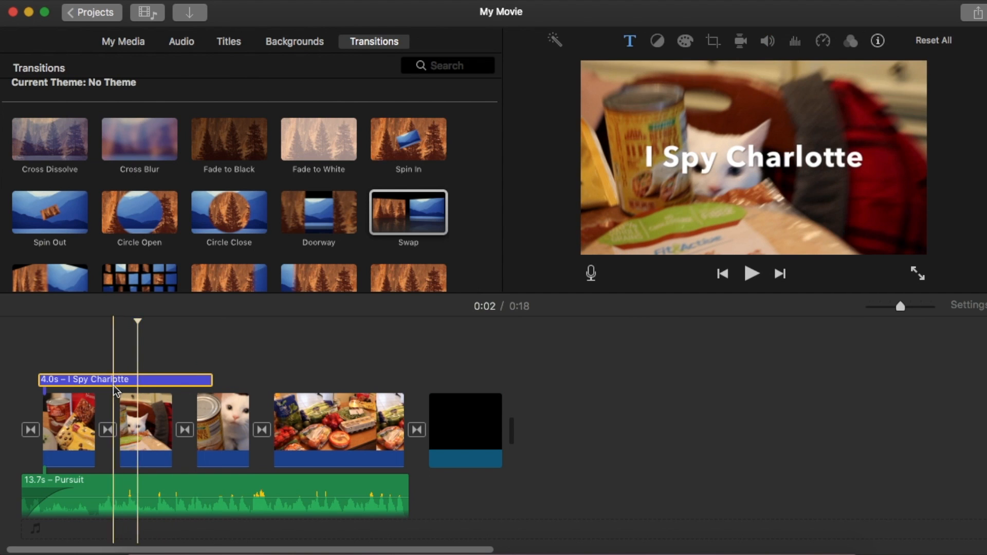
drag(118, 383, 486, 383)
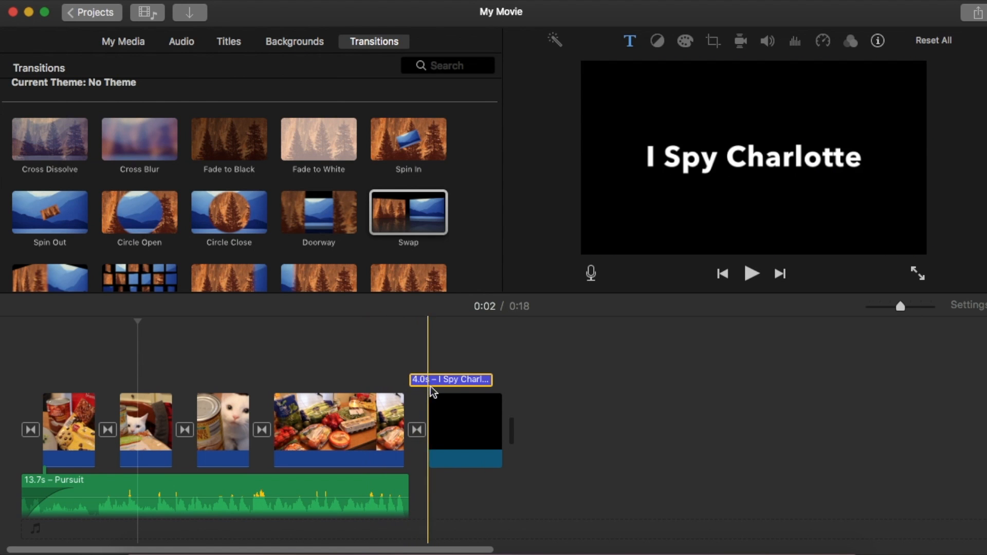
drag(470, 383, 150, 380)
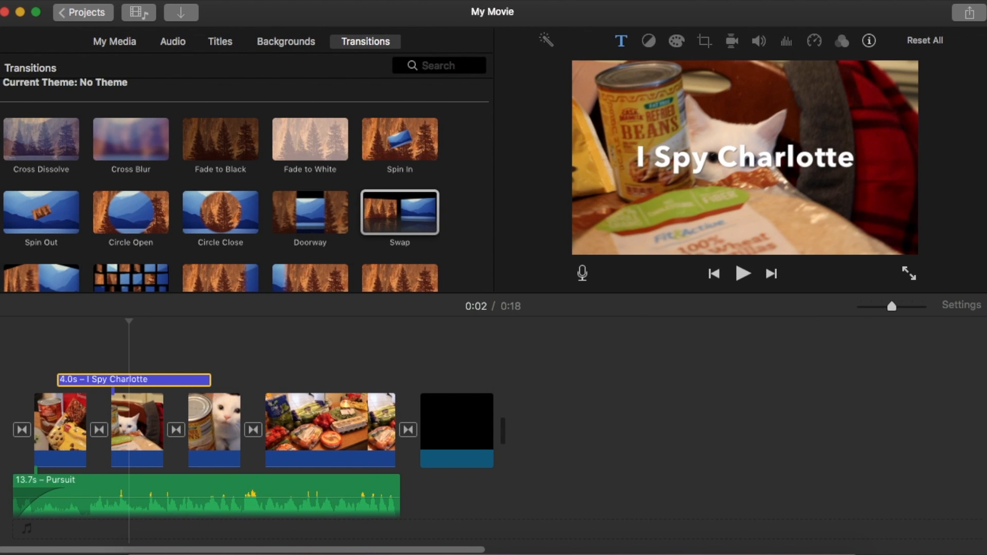
Export the movie as a video and audio file at 1080p, High quality, saved to the Desktop as "Share WIth This Video"
click(969, 14)
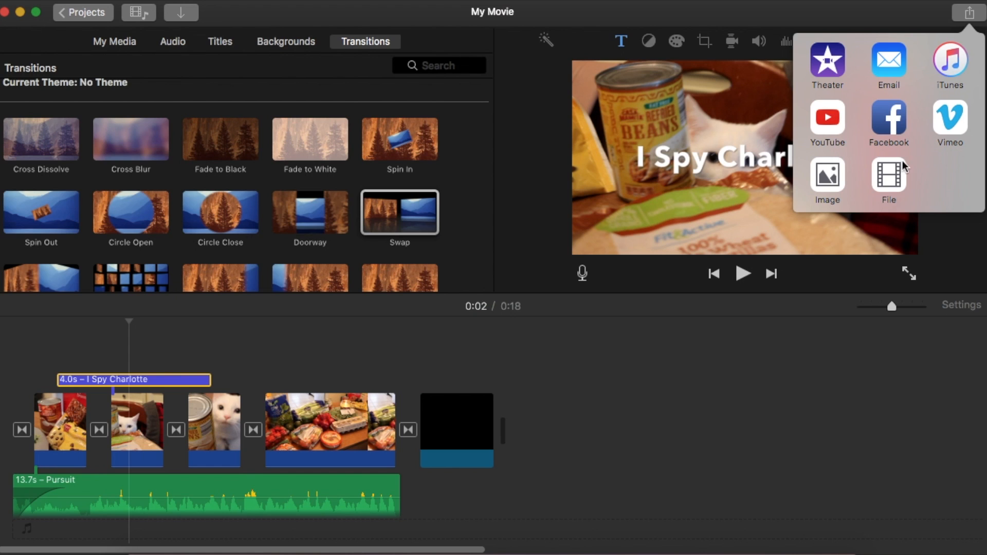
click(889, 184)
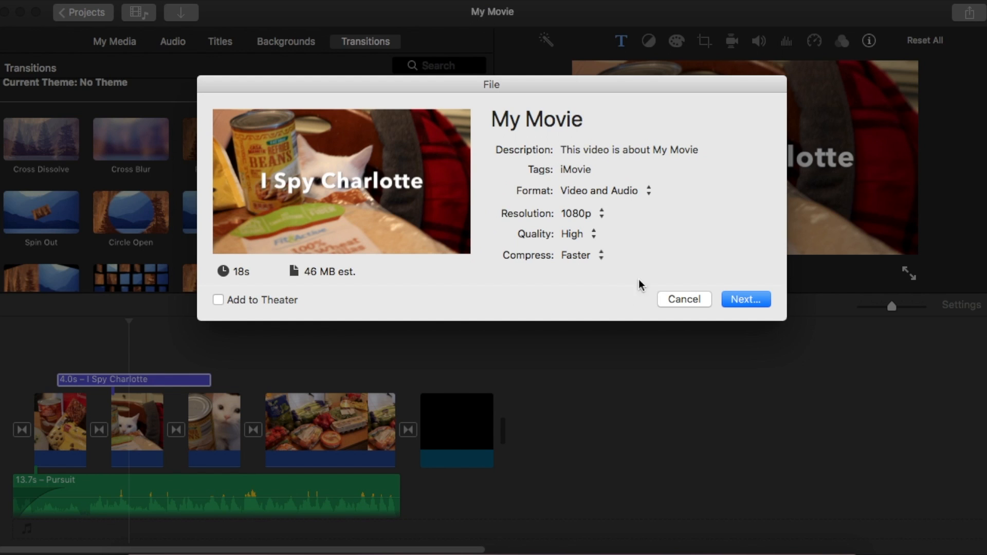
click(738, 300)
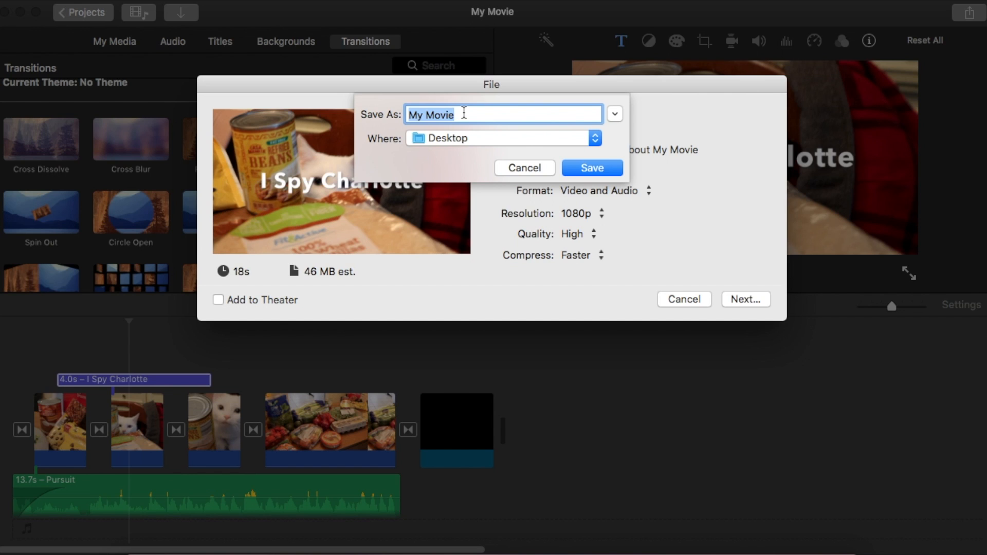
text(Share WIth This Video)
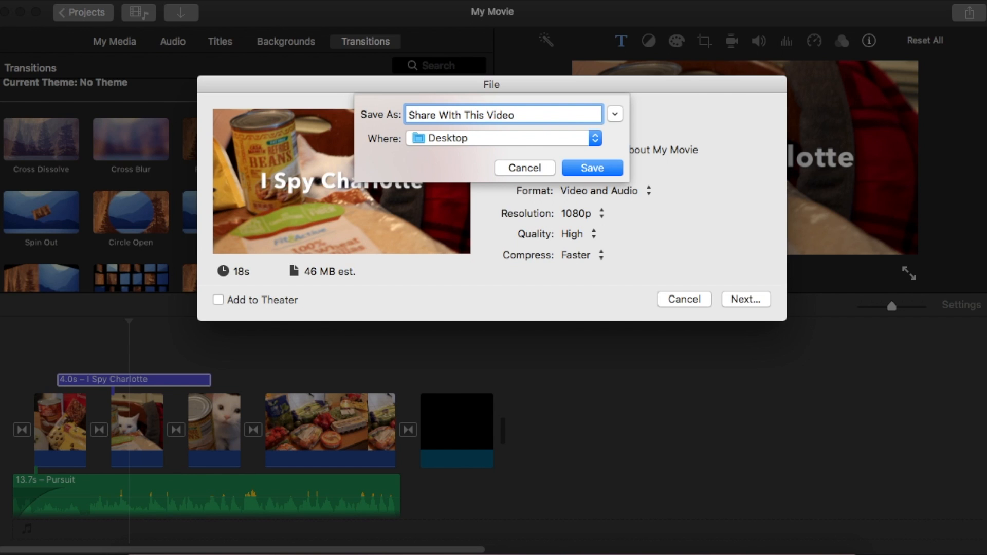
click(607, 173)
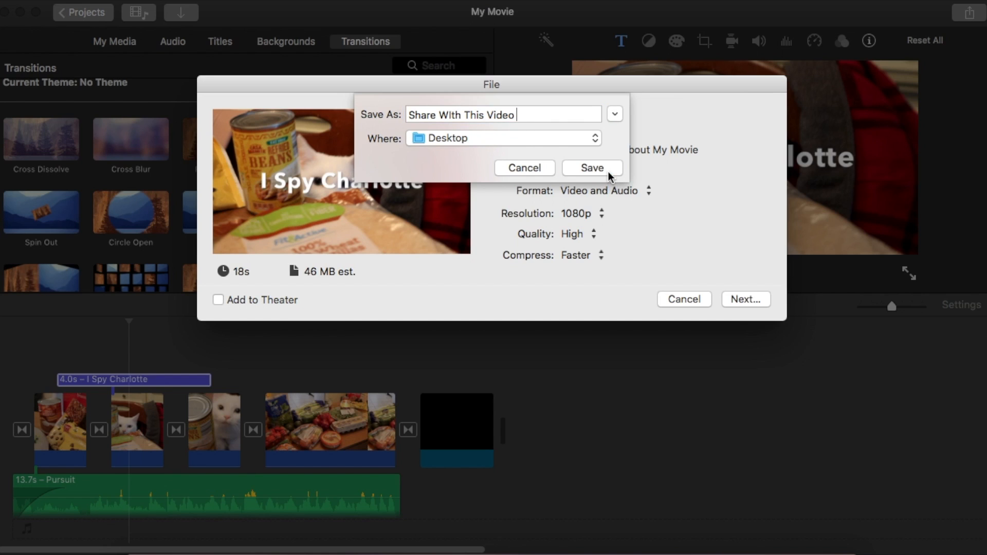